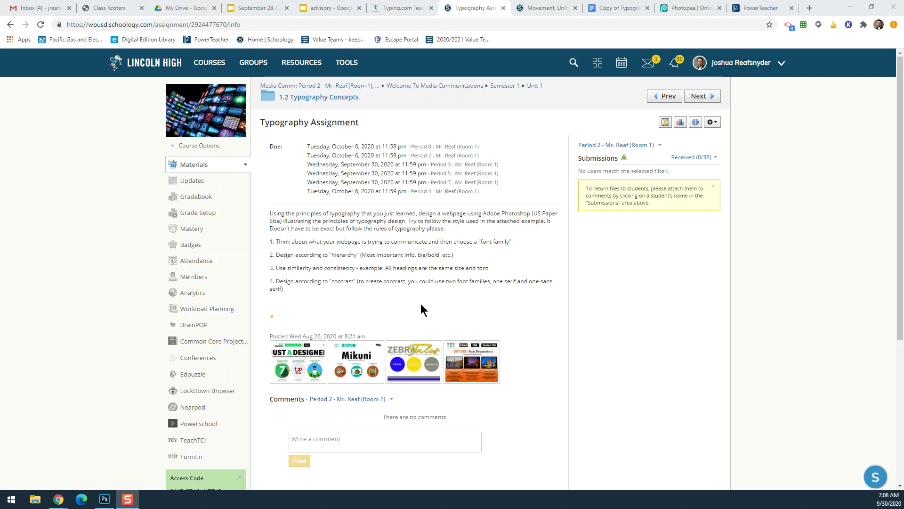
- Open the first example design attachment full-size in the Schoology image viewer
{"action": "left_click", "coordinate": [301, 361]}
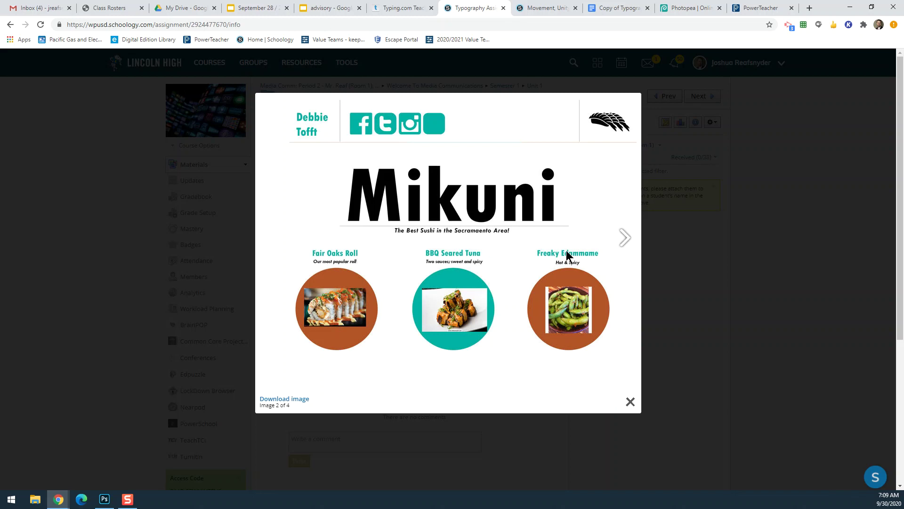
- Flip forward and back through the example designs, ending on the Zebra Tales newspaper page
{"action": "left_click", "coordinate": [623, 235]}
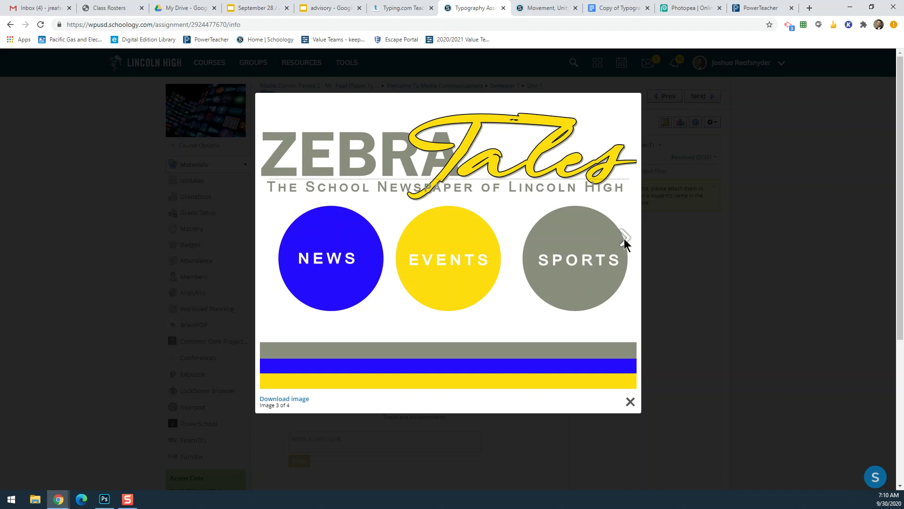
{"action": "left_click", "coordinate": [629, 239]}
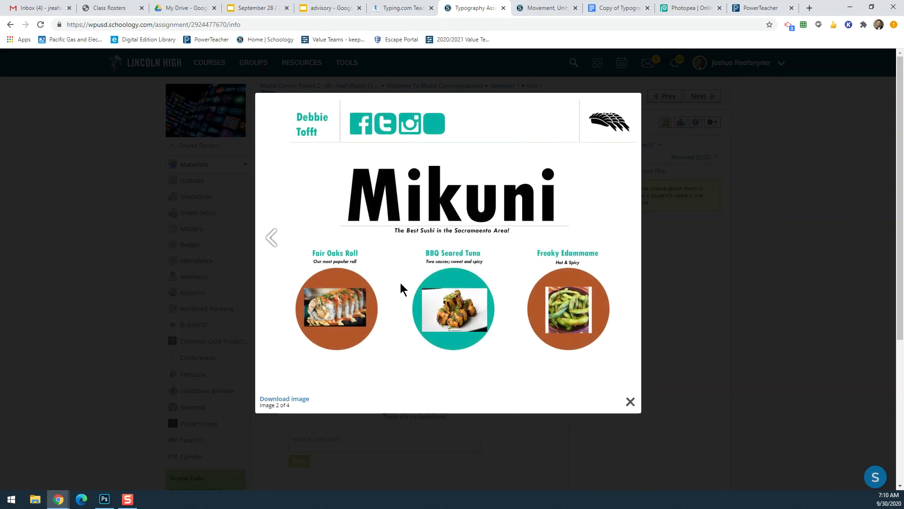
{"action": "left_click", "coordinate": [276, 238]}
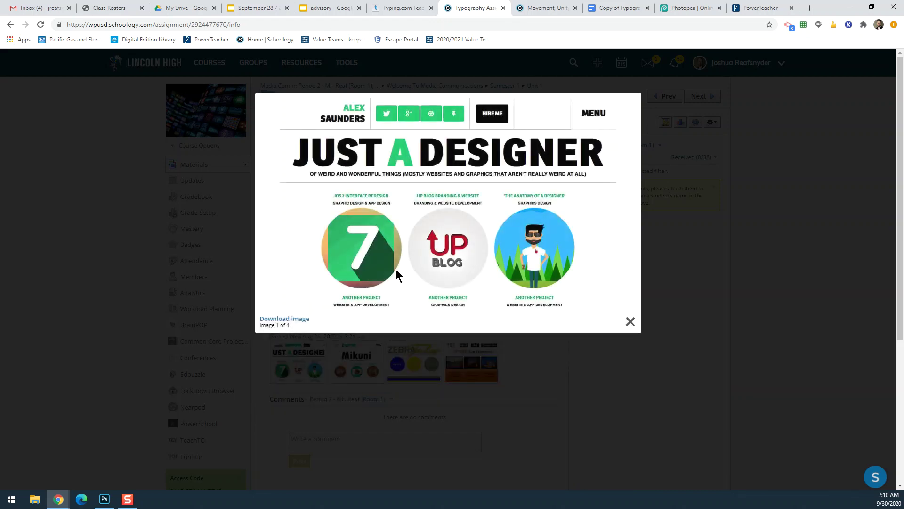
{"action": "left_click", "coordinate": [626, 202]}
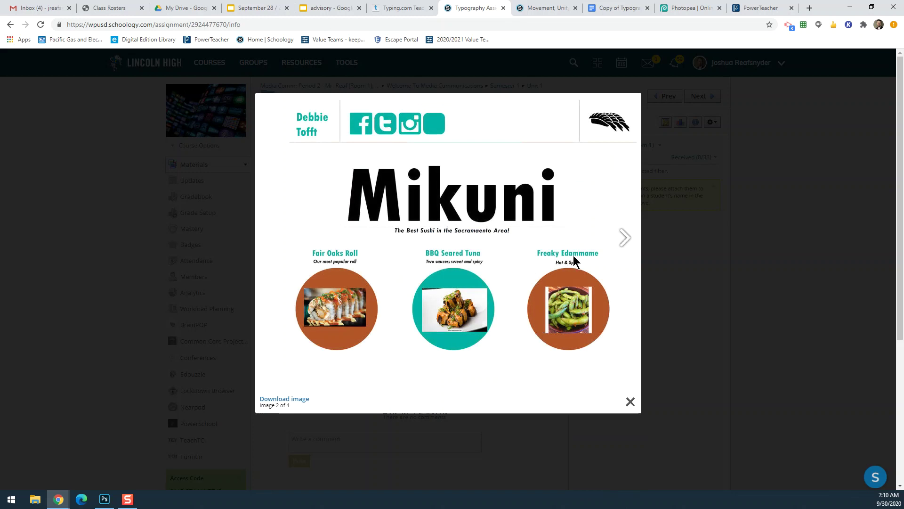
{"action": "left_click", "coordinate": [626, 238]}
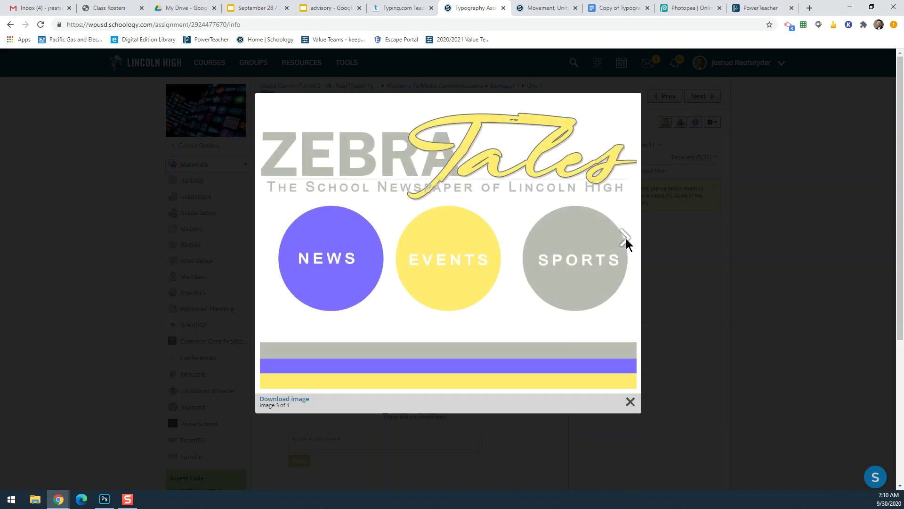
- View the Explore San Francisco example, image 4 of 4, then close the viewer
{"action": "left_click", "coordinate": [624, 239]}
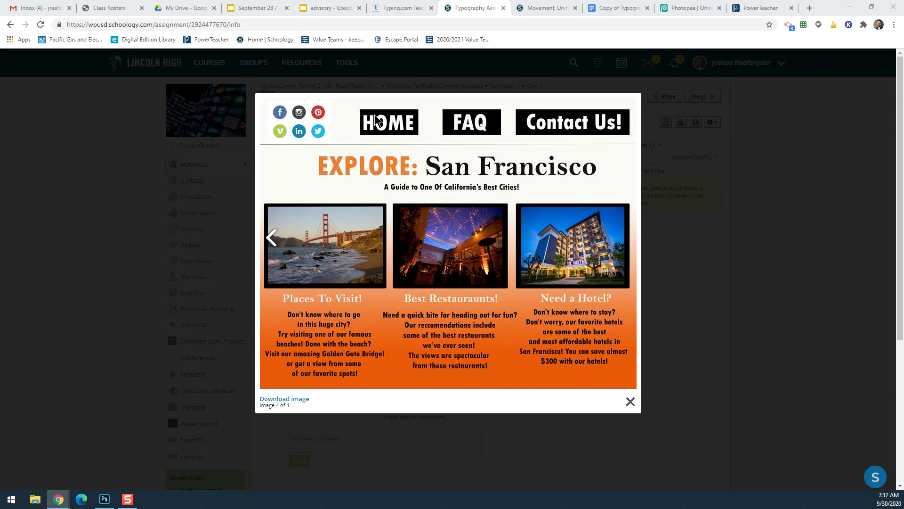
{"action": "left_click", "coordinate": [631, 403]}
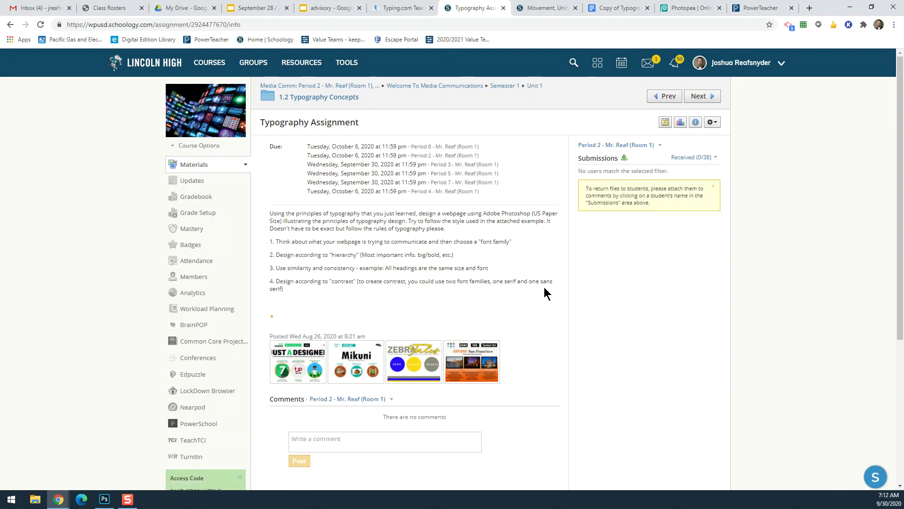
- In Photoshop, delete the word 'test' from the text box on the canvas
{"action": "left_click", "coordinate": [104, 500]}
{"action": "left_click", "coordinate": [448, 173]}
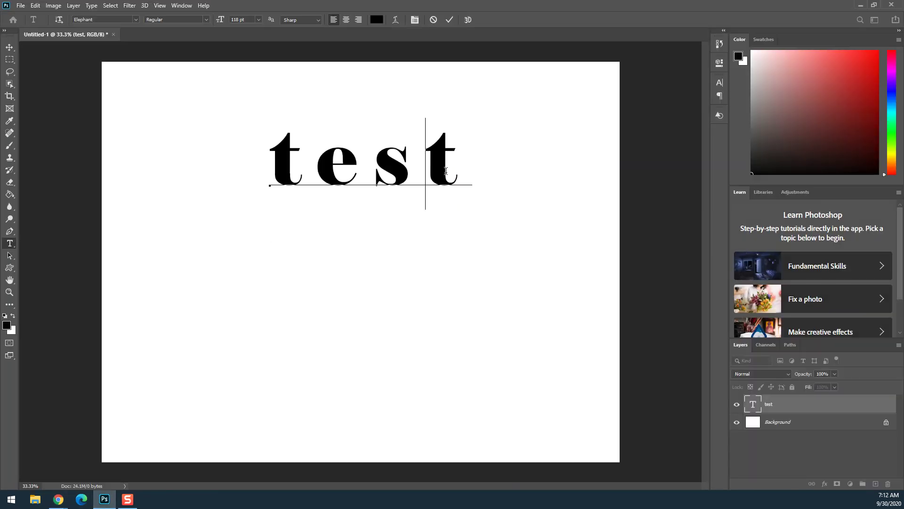
{"action": "left_click_drag", "start_coordinate": [471, 174], "coordinate": [256, 149]}
{"action": "key", "text": "BackSpace"}
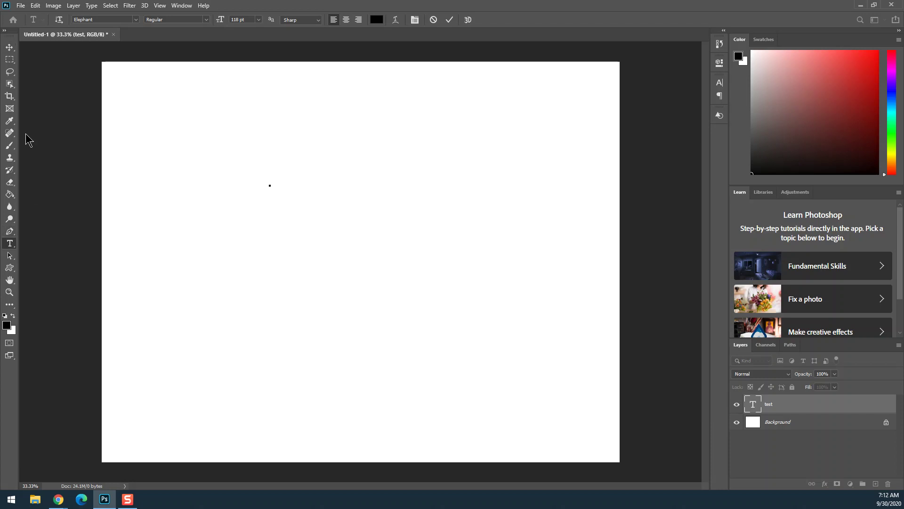
- Close the Untitled-1 document without saving changes
{"action": "left_click", "coordinate": [21, 6]}
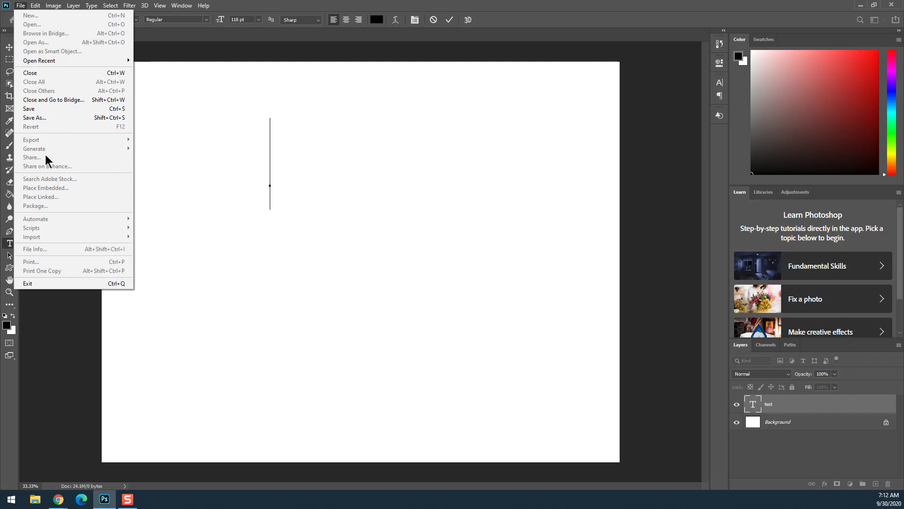
{"action": "left_click", "coordinate": [93, 73]}
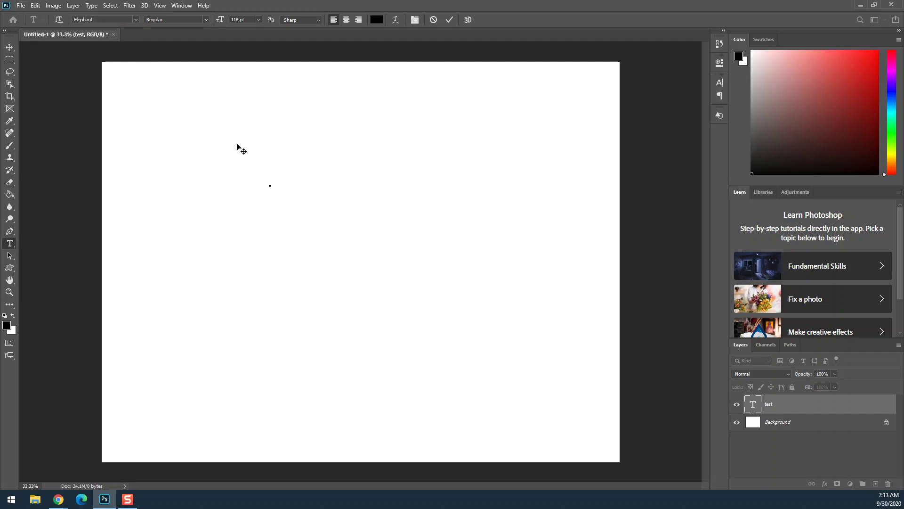
{"action": "key", "text": "Return"}
{"action": "left_click", "coordinate": [792, 422]}
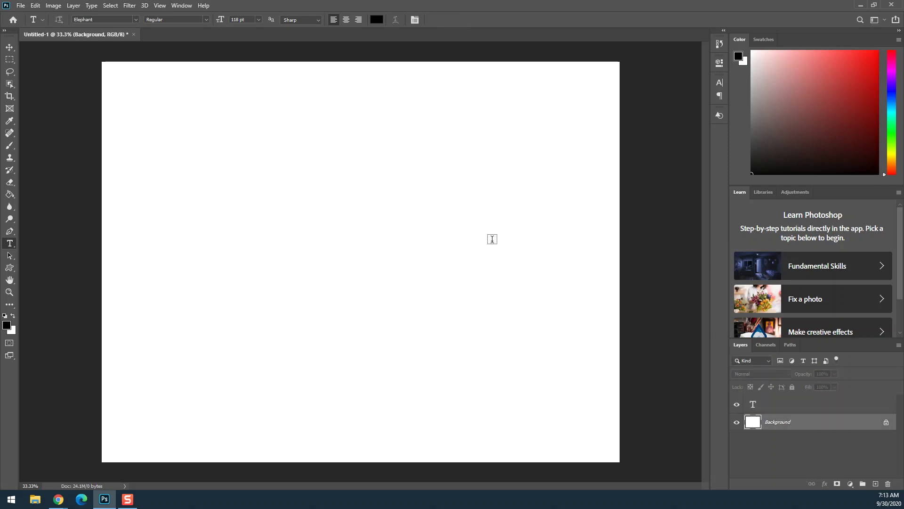
{"action": "left_click", "coordinate": [133, 35]}
{"action": "left_click", "coordinate": [448, 185]}
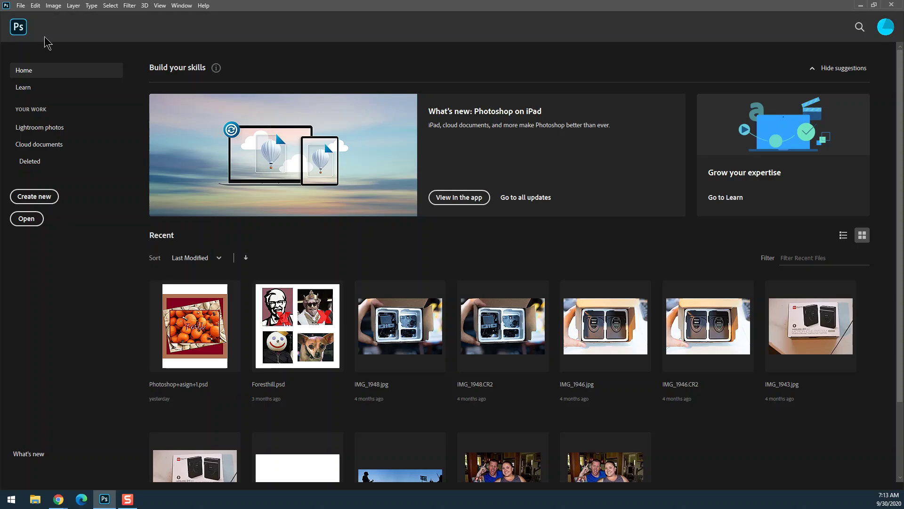
- Create a new 11 × 8.5 inch, 300 ppi document with a white background
{"action": "left_click", "coordinate": [28, 200]}
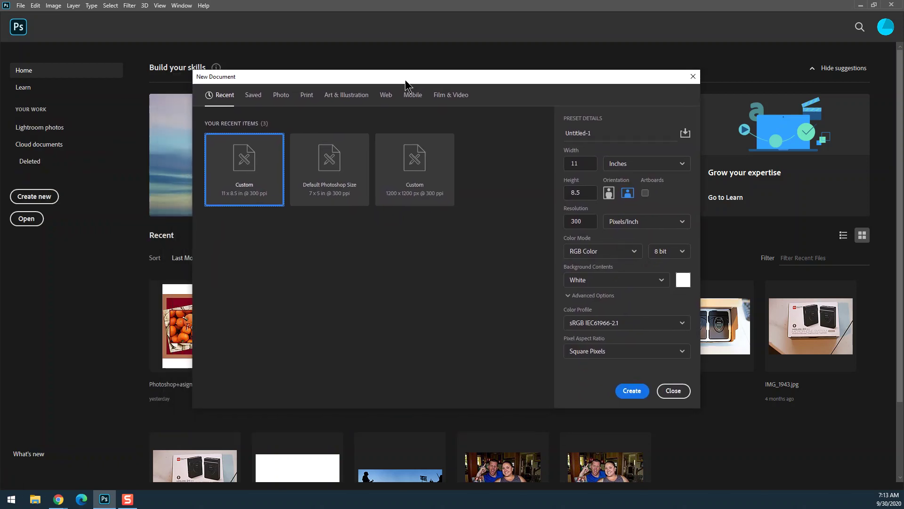
{"action": "left_click", "coordinate": [580, 164]}
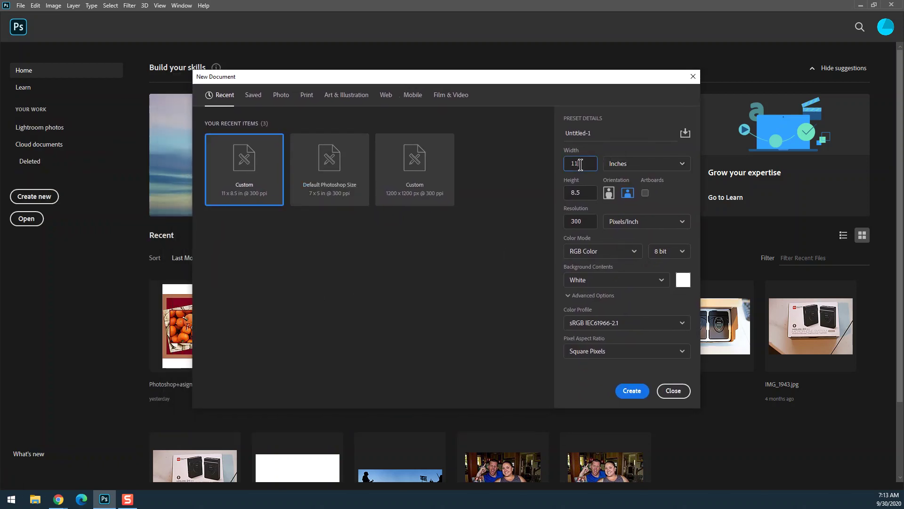
{"action": "double_click", "coordinate": [583, 192]}
{"action": "key", "text": "Tab"}
{"action": "left_click", "coordinate": [631, 391]}
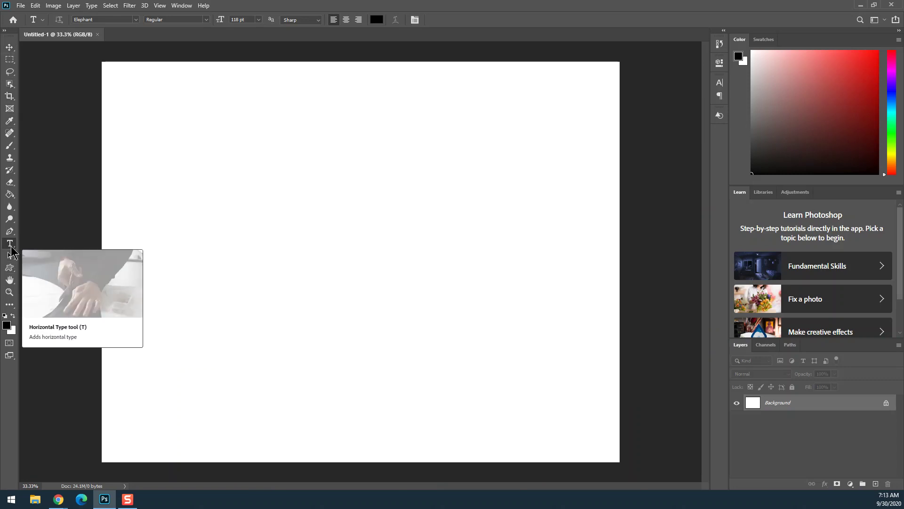
- Add a text box reading 'TEST' in Algerian near the page's top left
{"action": "left_click", "coordinate": [10, 245]}
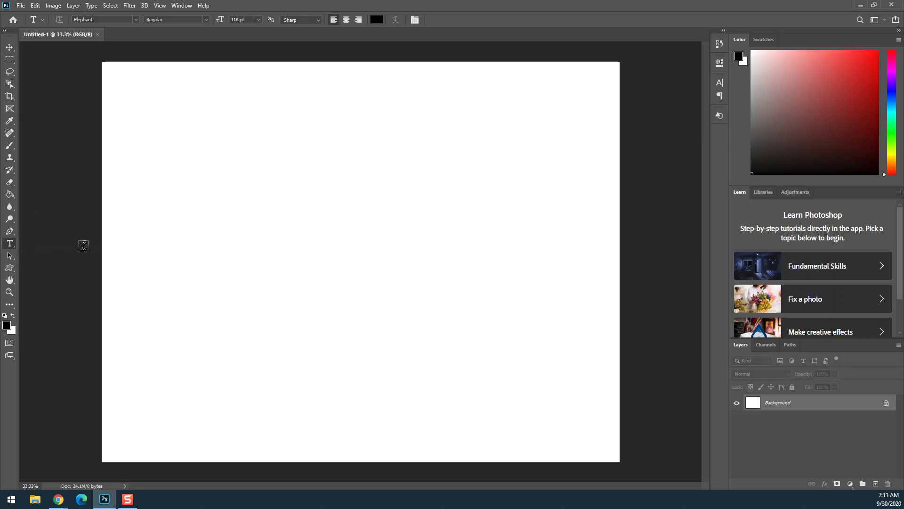
{"action": "left_click", "coordinate": [135, 20]}
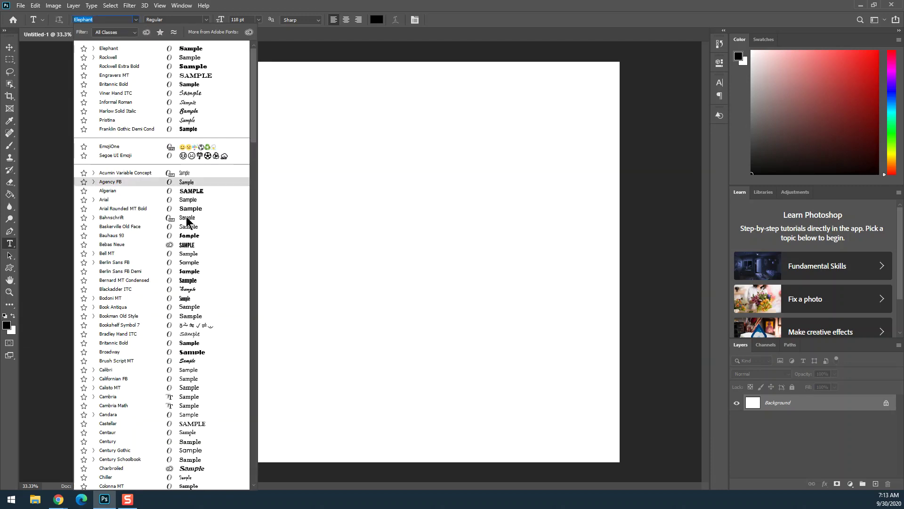
{"action": "left_click", "coordinate": [193, 191]}
{"action": "left_click", "coordinate": [206, 145]}
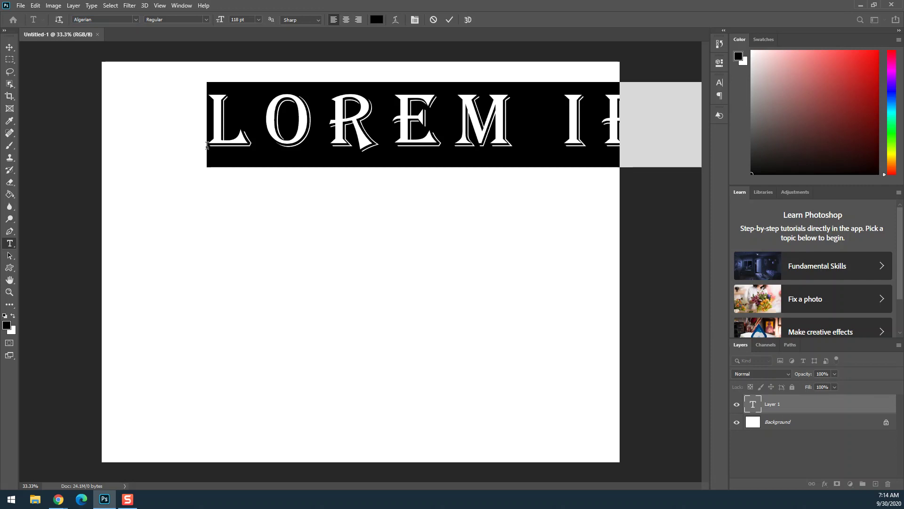
{"action": "type", "text": "TES"}
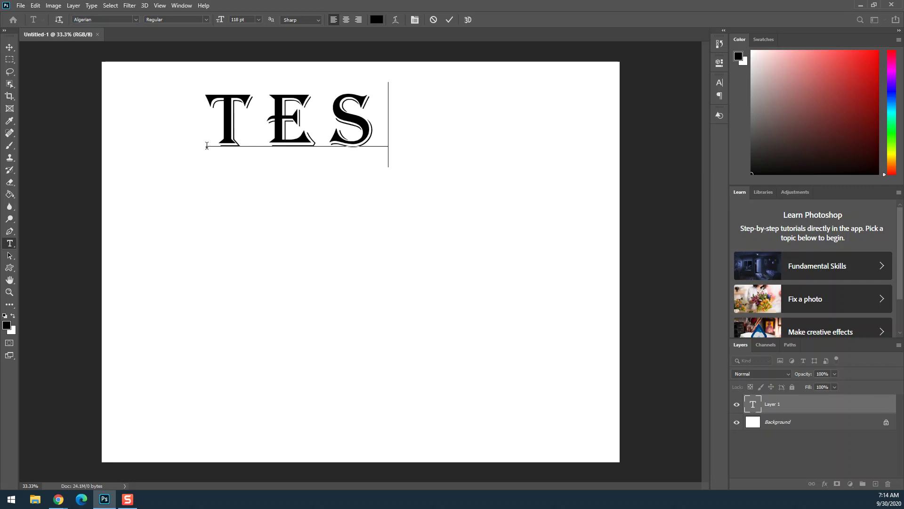
{"action": "type", "text": "T"}
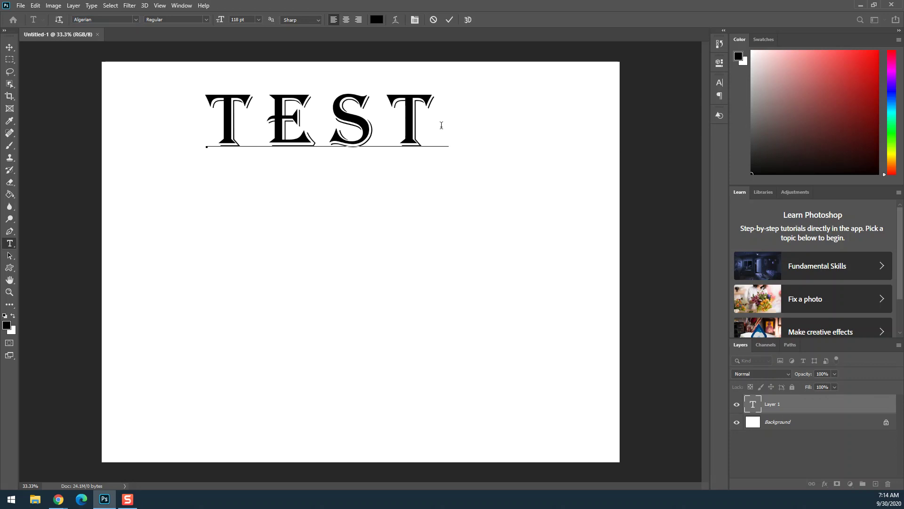
{"action": "left_click_drag", "start_coordinate": [445, 121], "coordinate": [205, 116]}
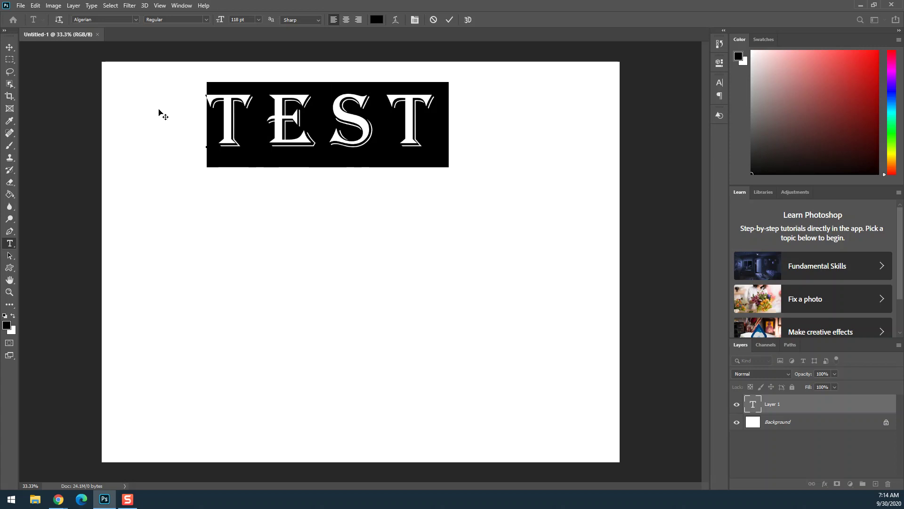
- Change the text font to Rockwell, trying Italic, Bold and Bold Italic before settling on Regular
{"action": "left_click", "coordinate": [206, 20]}
{"action": "left_click", "coordinate": [206, 21]}
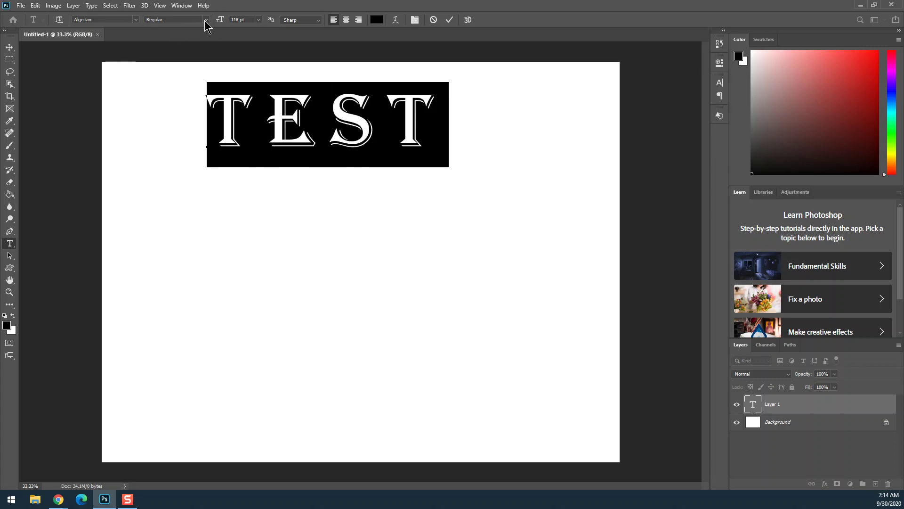
{"action": "left_click", "coordinate": [135, 20]}
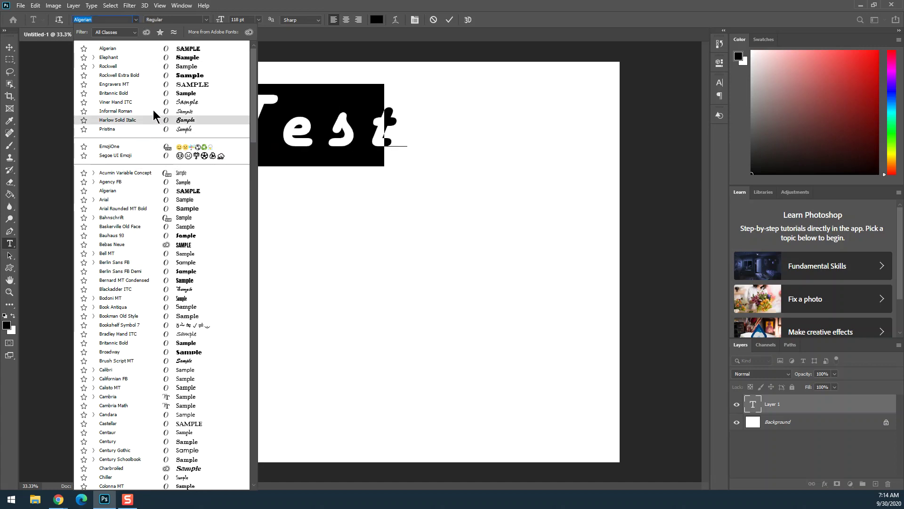
{"action": "left_click", "coordinate": [157, 67]}
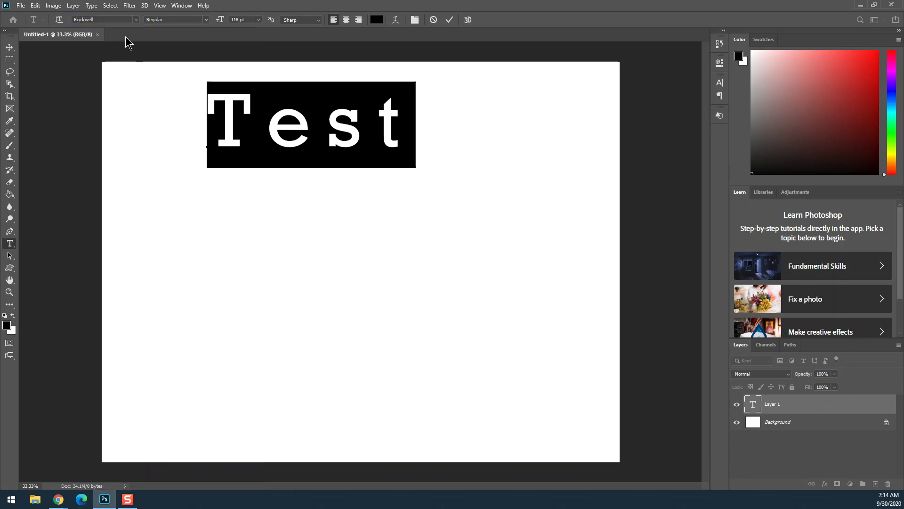
{"action": "left_click", "coordinate": [205, 19]}
{"action": "left_click", "coordinate": [202, 36]}
{"action": "left_click", "coordinate": [205, 21]}
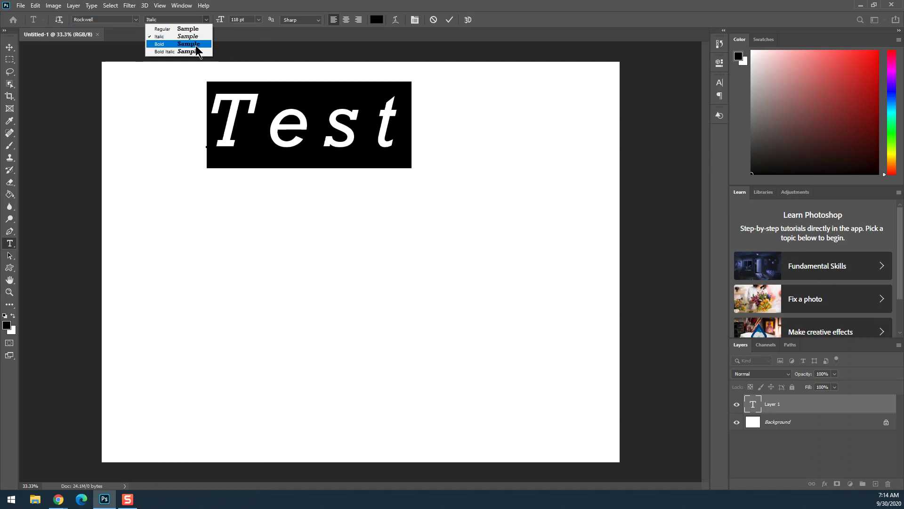
{"action": "left_click", "coordinate": [196, 44]}
{"action": "left_click", "coordinate": [205, 21]}
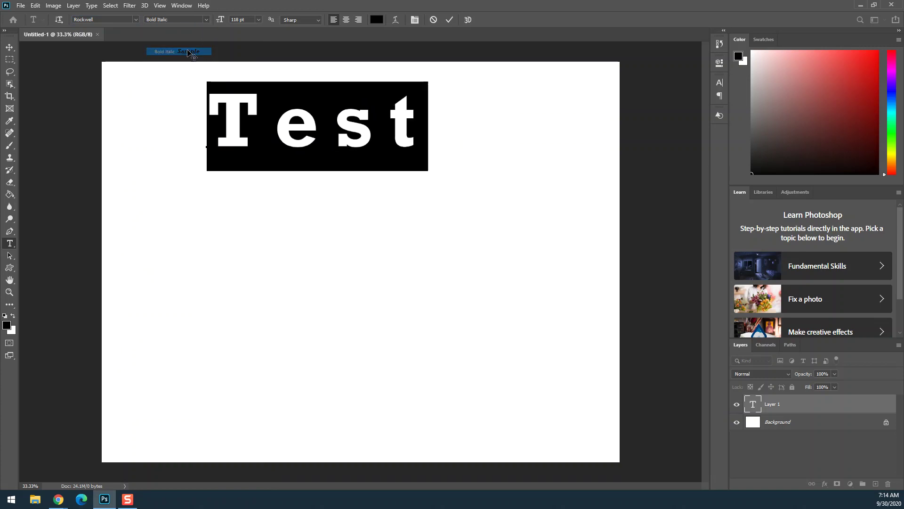
{"action": "left_click", "coordinate": [185, 52]}
{"action": "left_click", "coordinate": [206, 21]}
{"action": "left_click", "coordinate": [186, 29]}
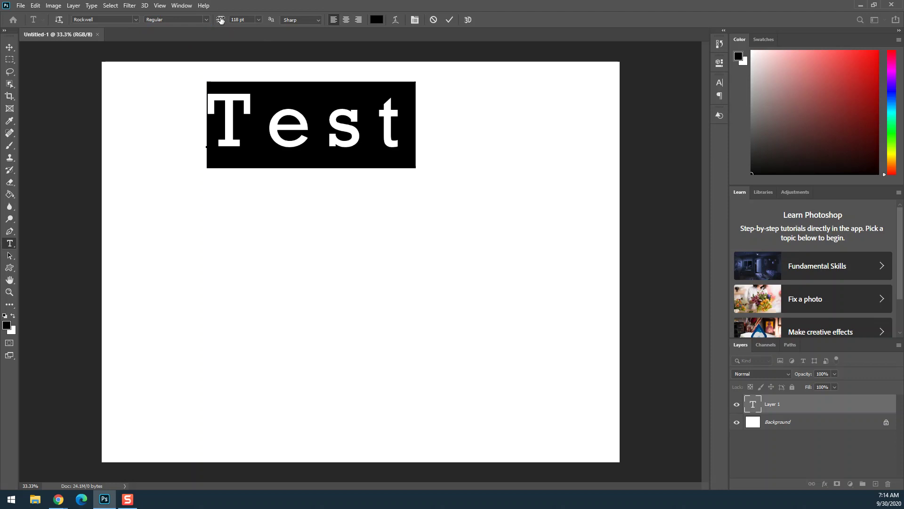
- Set the text to 104 pt and left-aligned, with the cursor after the final 't'
{"action": "mouse_move", "coordinate": [221, 21]}
{"action": "left_mouse_down"}
{"action": "mouse_move", "coordinate": [240, 21]}
{"action": "mouse_move", "coordinate": [218, 26]}
{"action": "left_mouse_up"}
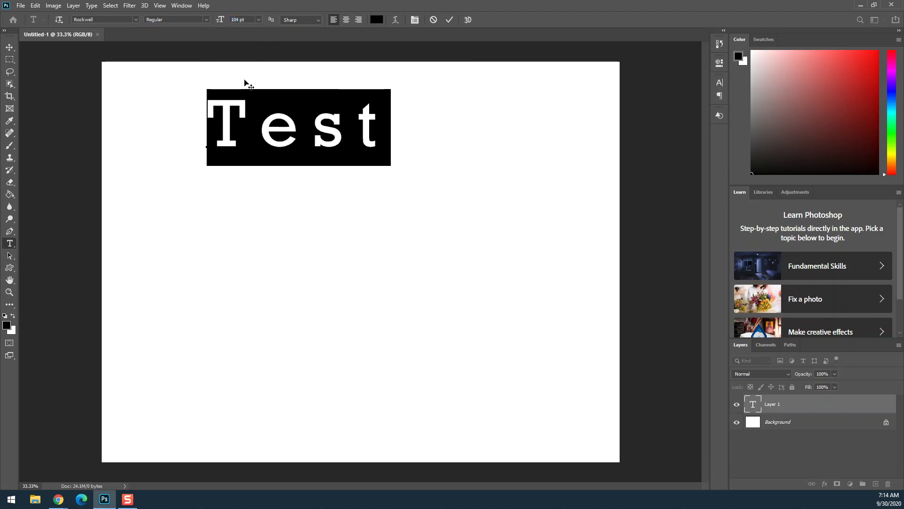
{"action": "left_click", "coordinate": [347, 23]}
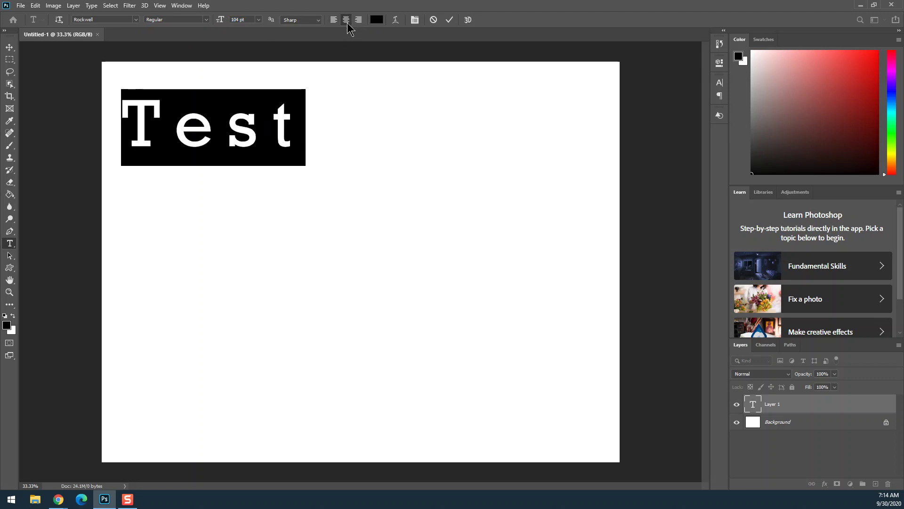
{"action": "left_click", "coordinate": [359, 21]}
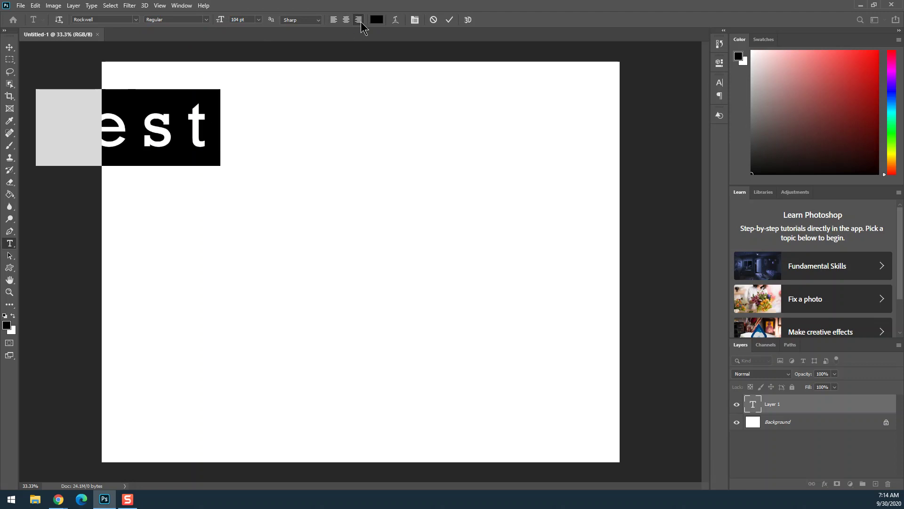
{"action": "left_click", "coordinate": [334, 22]}
{"action": "left_click", "coordinate": [370, 135]}
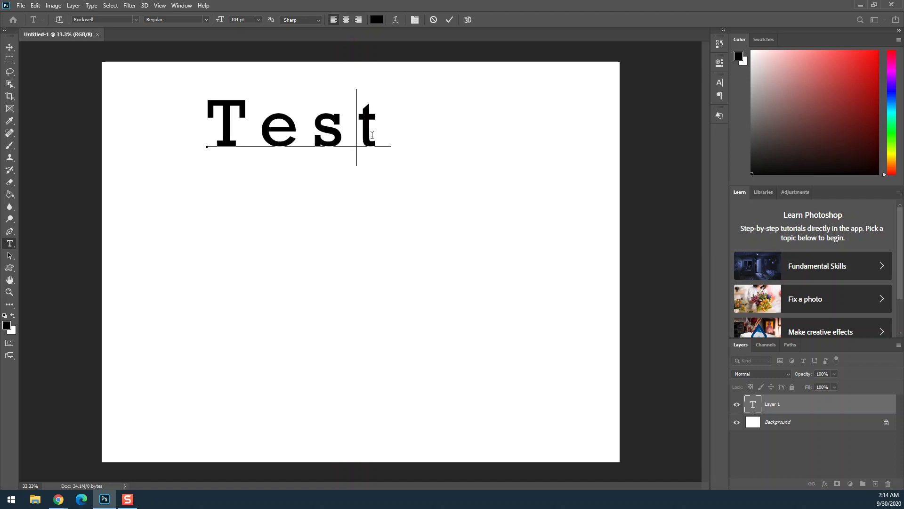
{"action": "left_click", "coordinate": [374, 136]}
- Add a second line 'testing', try centre and right alignment, and shift the block right
{"action": "key", "text": "Return"}
{"action": "type", "text": "test"}
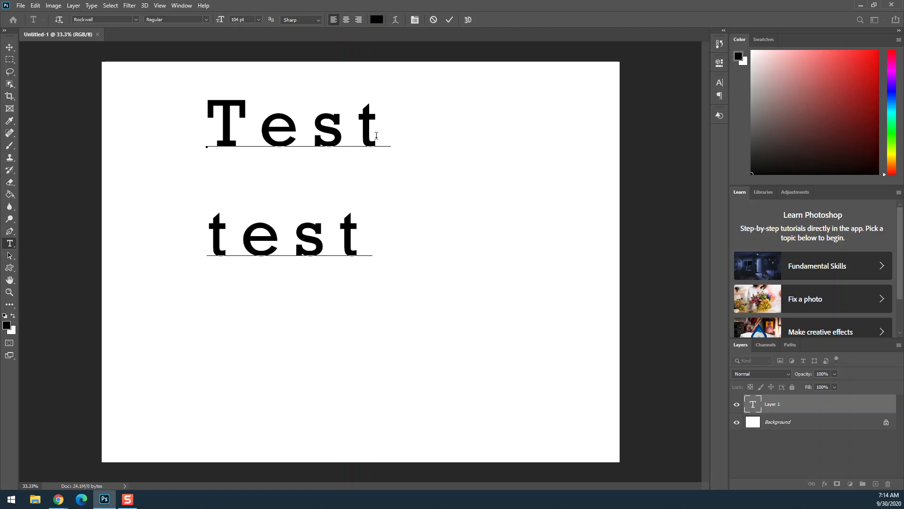
{"action": "type", "text": "ing"}
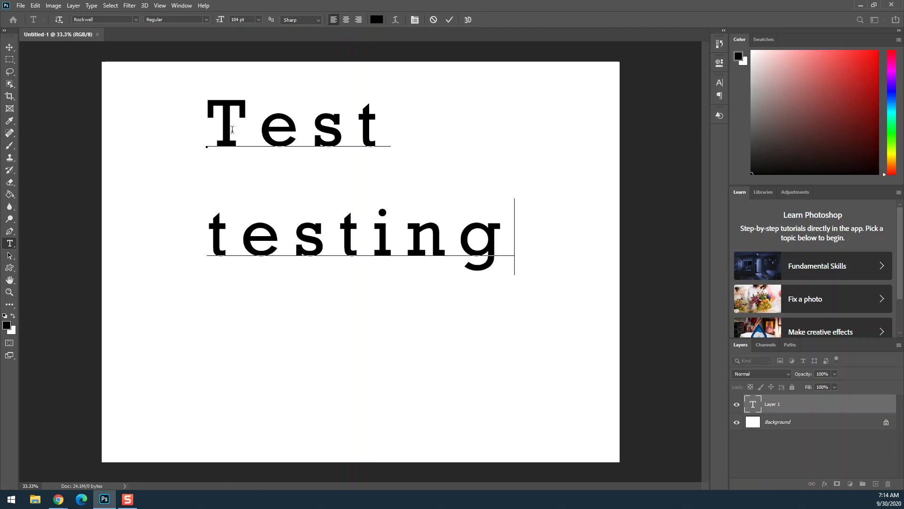
{"action": "left_click_drag", "start_coordinate": [207, 116], "coordinate": [516, 250]}
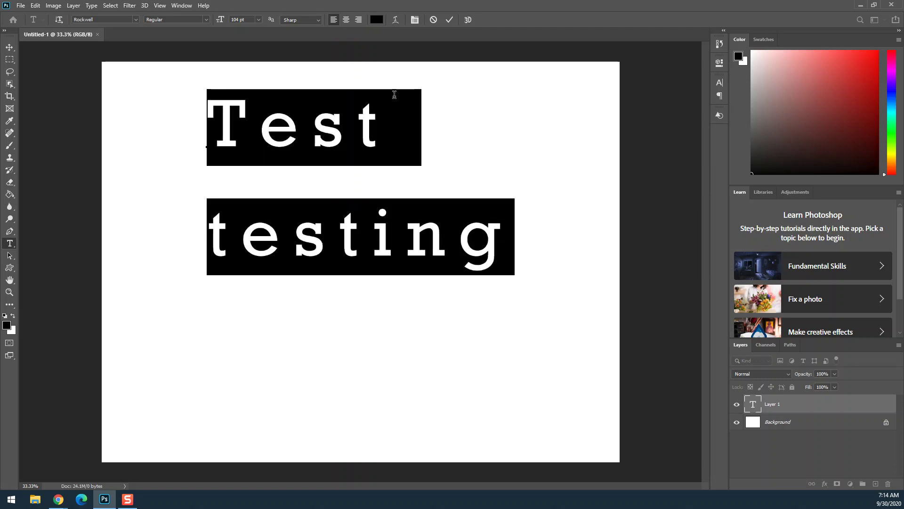
{"action": "left_click", "coordinate": [346, 20]}
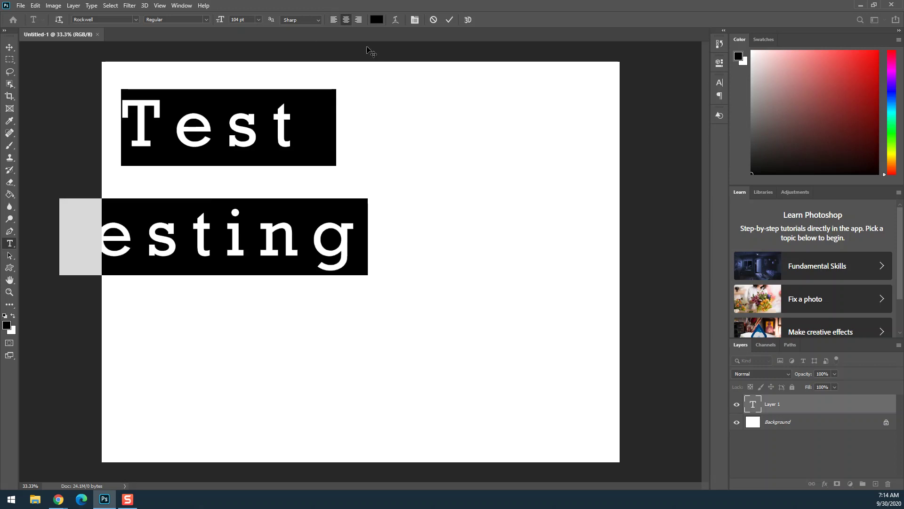
{"action": "left_click", "coordinate": [358, 20]}
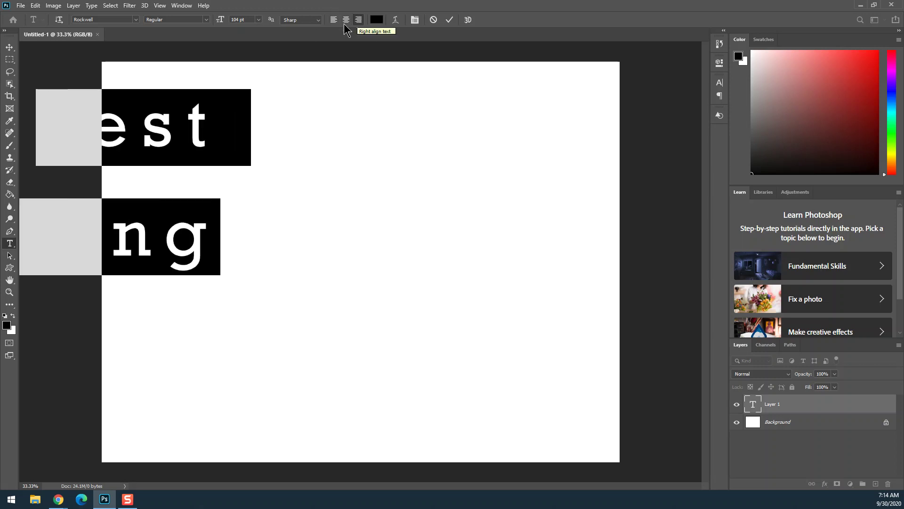
{"action": "left_click", "coordinate": [9, 47]}
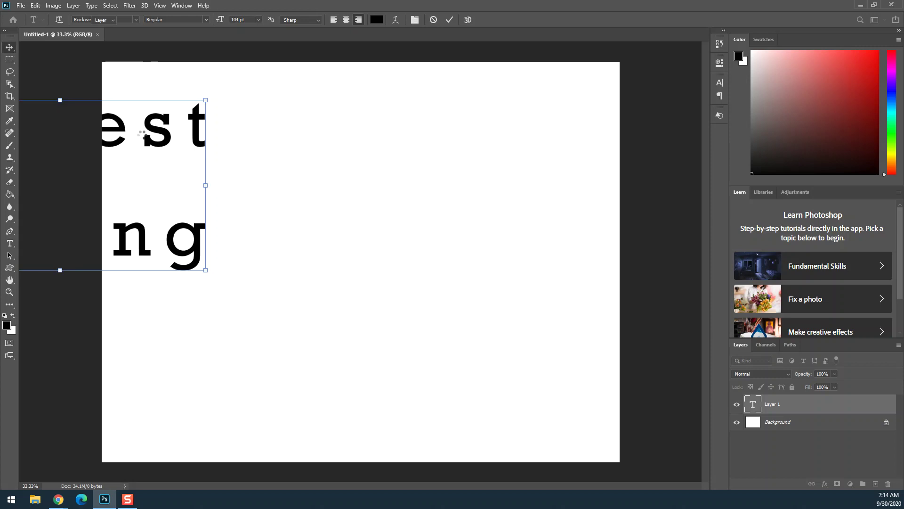
{"action": "left_click_drag", "start_coordinate": [239, 146], "coordinate": [452, 149]}
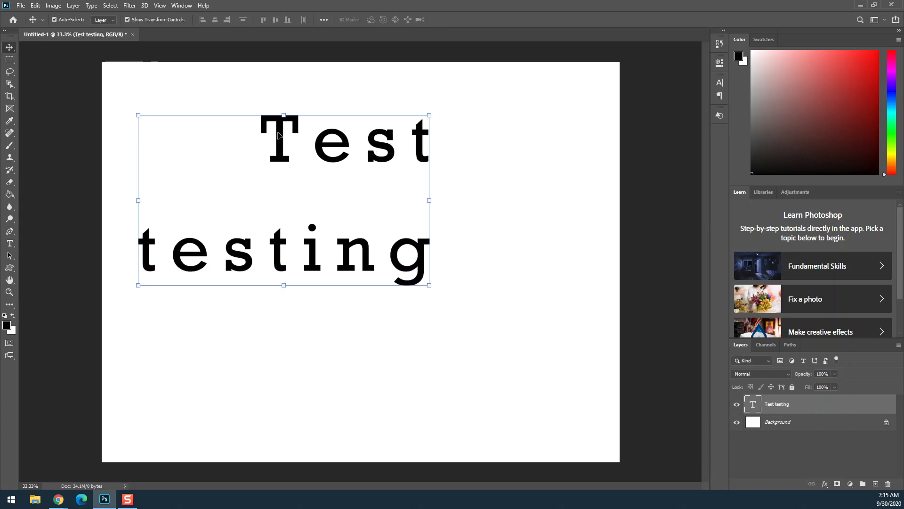
- Left-align both lines and move the text block to the page's upper-left
{"action": "double_click", "coordinate": [271, 119]}
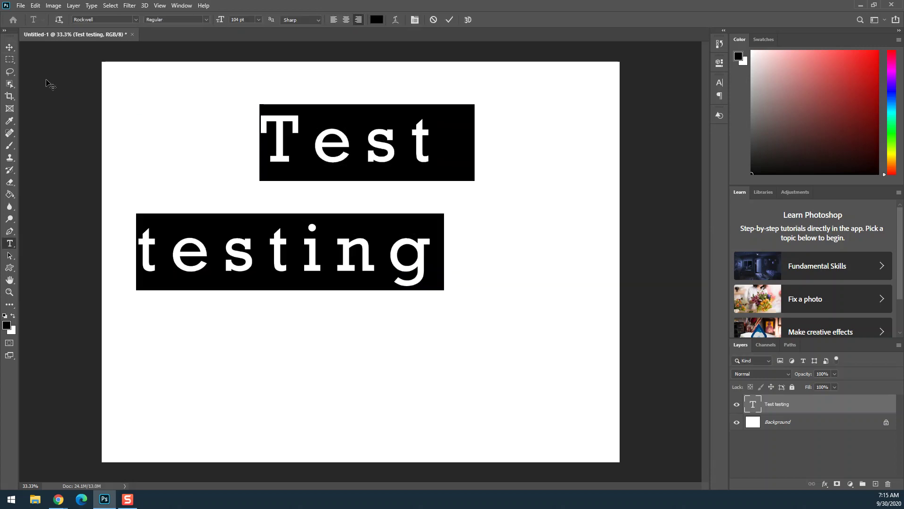
{"action": "left_click", "coordinate": [346, 20]}
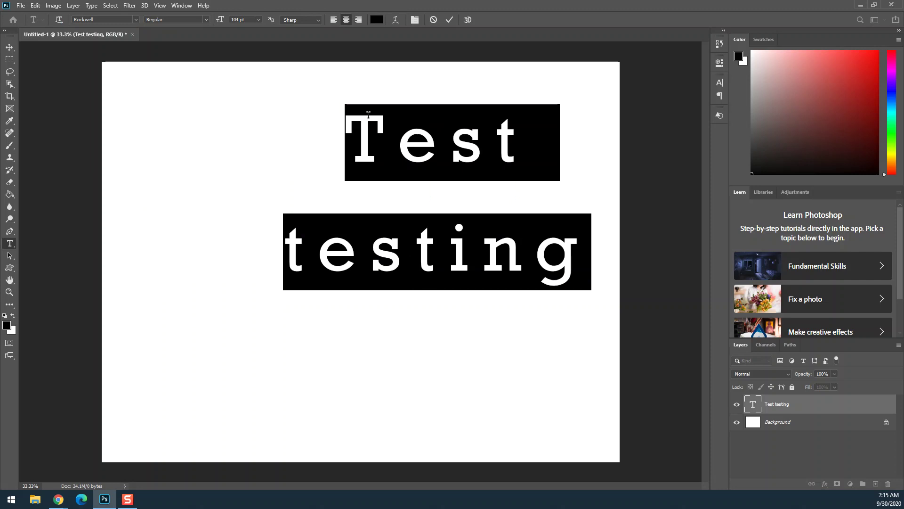
{"action": "left_click", "coordinate": [333, 20]}
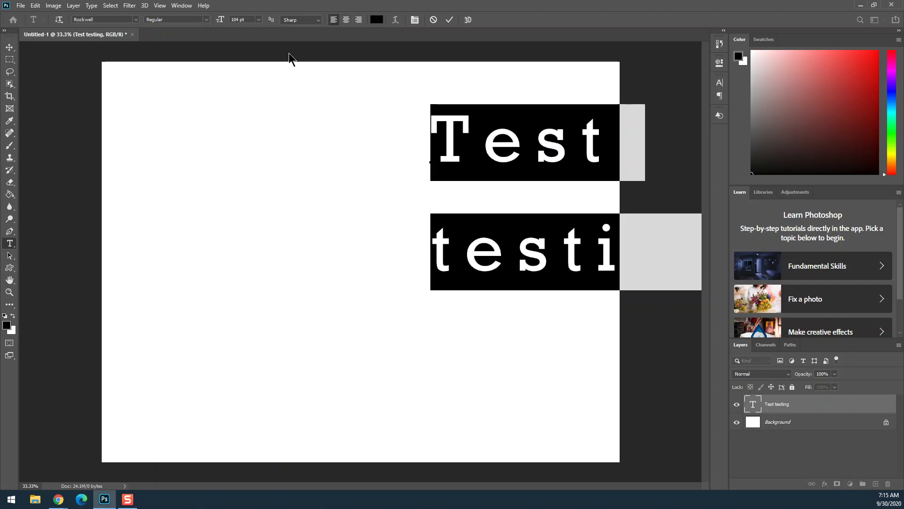
{"action": "left_click", "coordinate": [9, 47]}
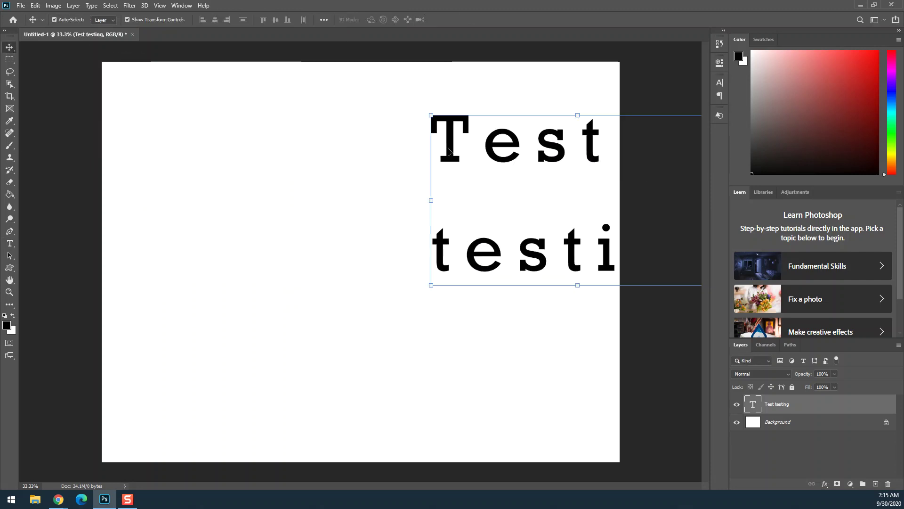
{"action": "left_click_drag", "start_coordinate": [455, 153], "coordinate": [174, 137]}
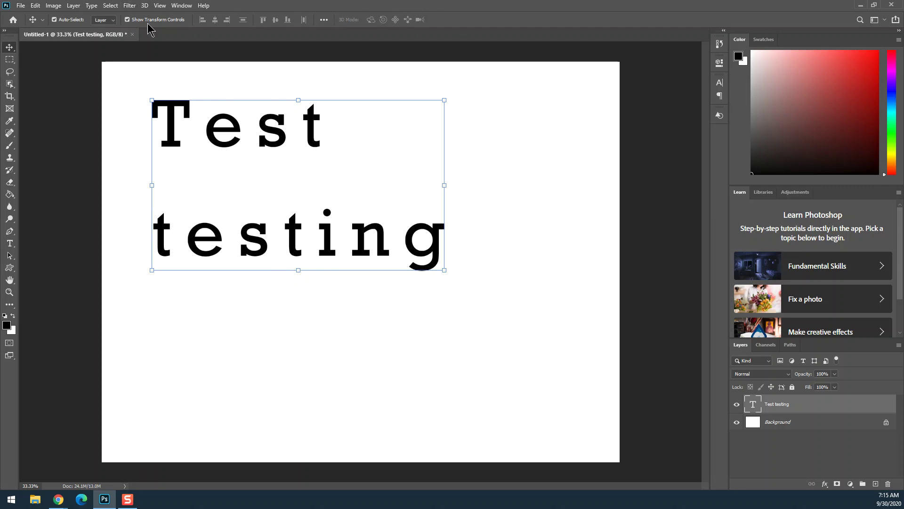
- Colour both lines of the 'Test testing' text red, #c81414
{"action": "left_click", "coordinate": [13, 245]}
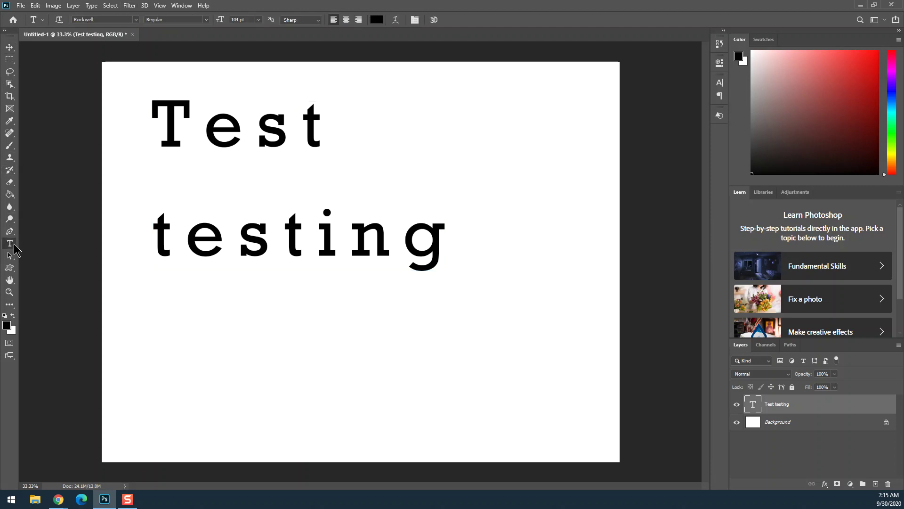
{"action": "left_click_drag", "start_coordinate": [151, 118], "coordinate": [455, 240]}
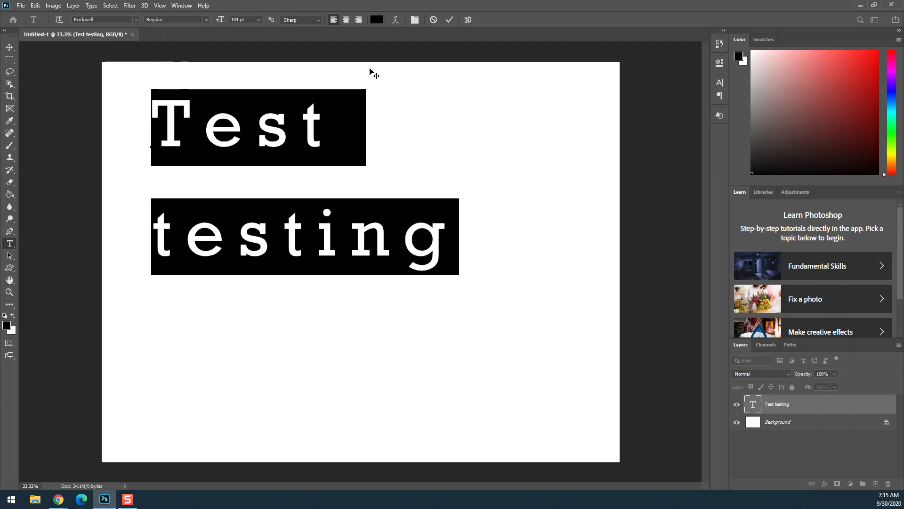
{"action": "left_click", "coordinate": [376, 21]}
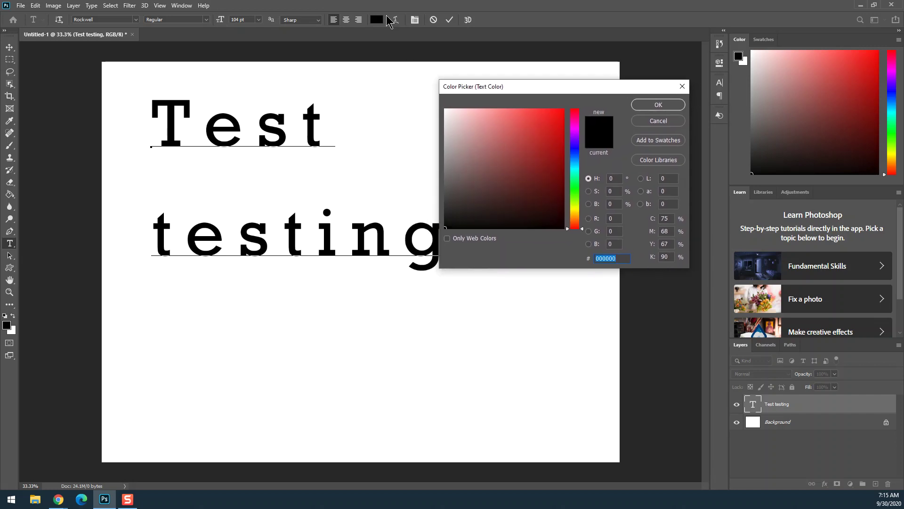
{"action": "left_click", "coordinate": [528, 144]}
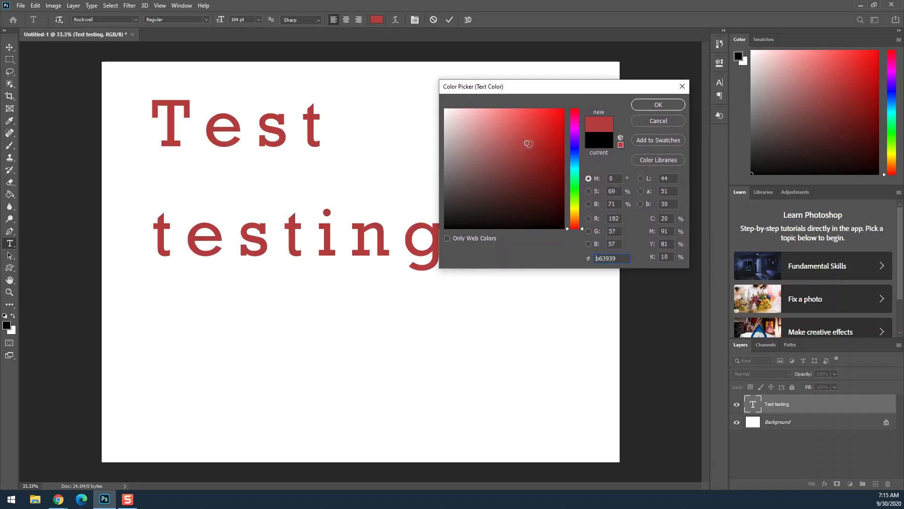
{"action": "left_click", "coordinate": [552, 134]}
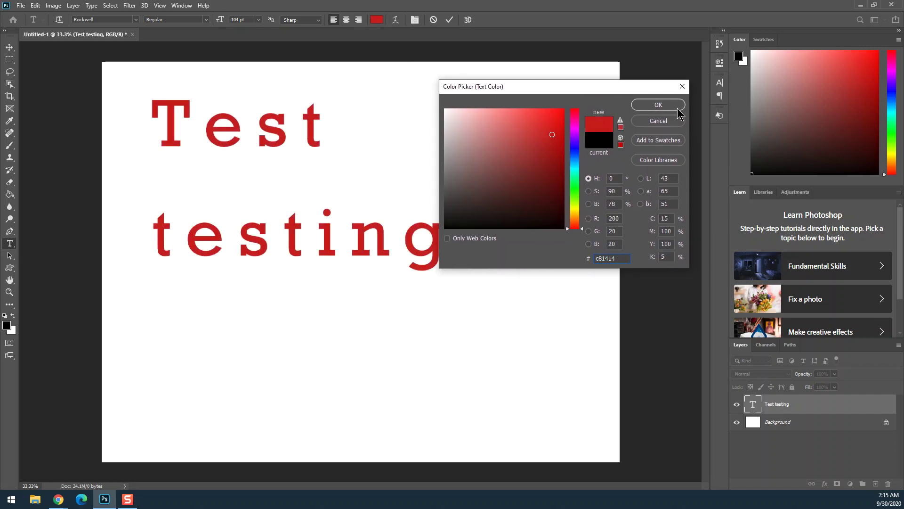
{"action": "left_click", "coordinate": [662, 106]}
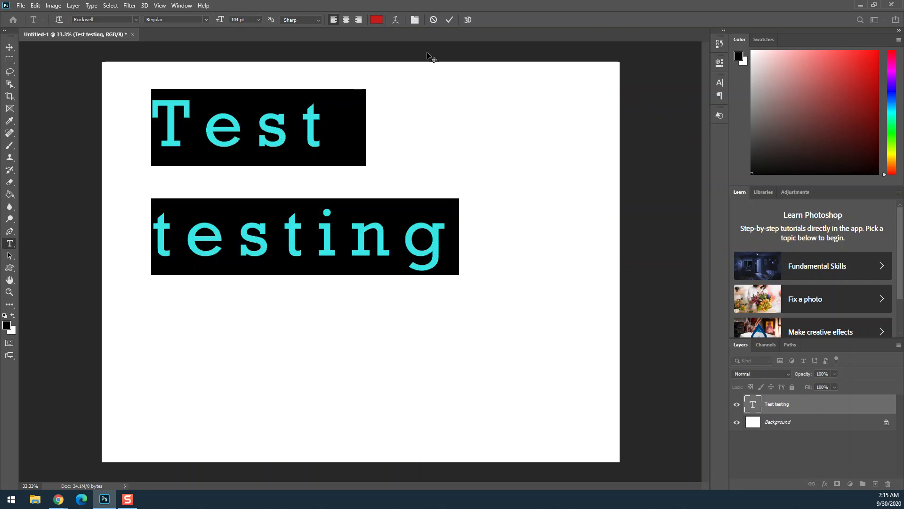
- Try Arc, Arc Lower with slight horizontal distortion, and Fisheye warps on the text
{"action": "left_click", "coordinate": [395, 20]}
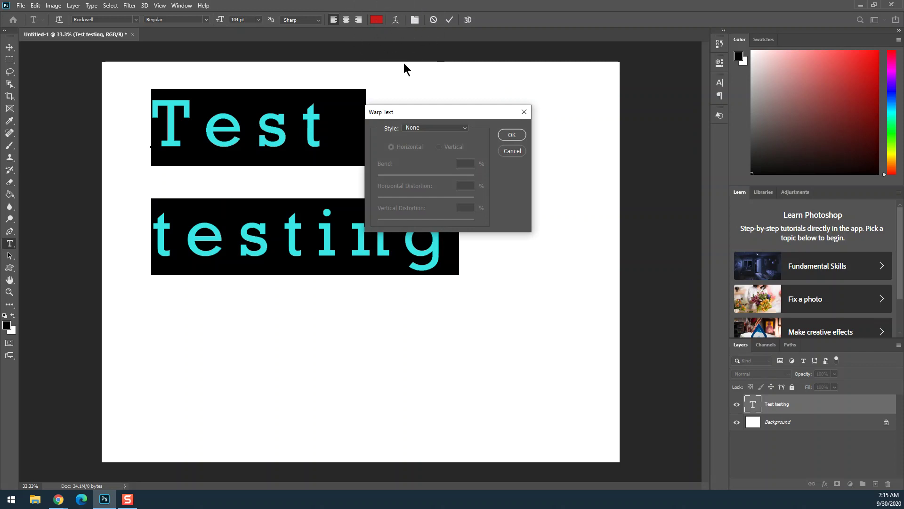
{"action": "left_click", "coordinate": [450, 128]}
{"action": "left_click", "coordinate": [443, 155]}
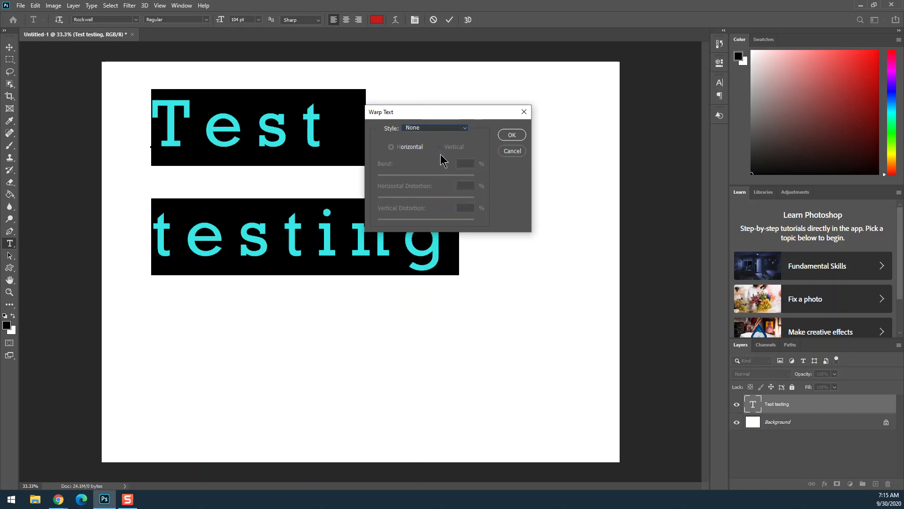
{"action": "left_click", "coordinate": [445, 128]}
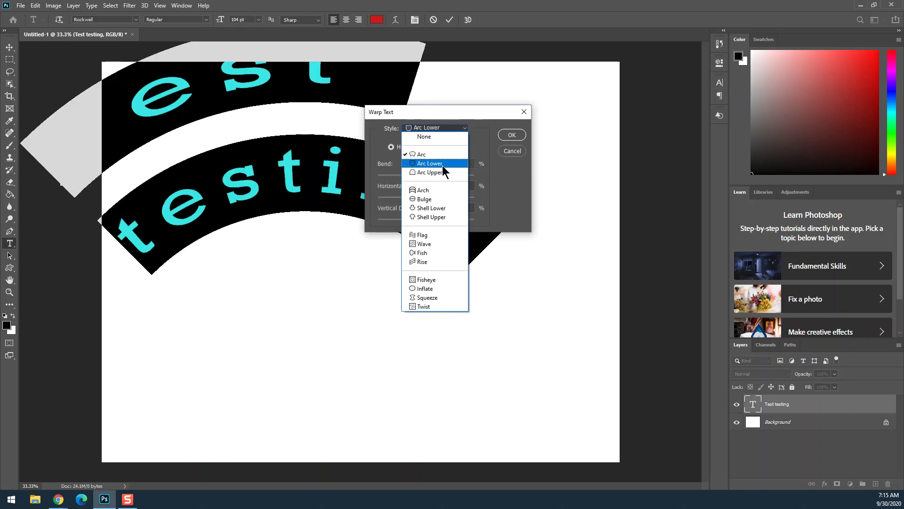
{"action": "left_click", "coordinate": [442, 164]}
{"action": "left_click_drag", "start_coordinate": [426, 199], "coordinate": [444, 179]}
{"action": "left_click", "coordinate": [436, 126]}
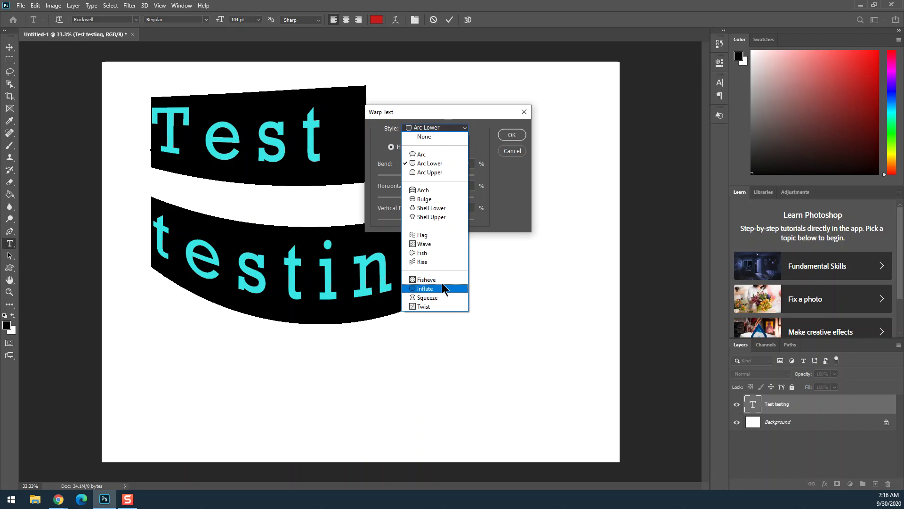
{"action": "left_click", "coordinate": [442, 281]}
- Try a gentler Arc bend of +22, then set the warp style to None and confirm
{"action": "left_click", "coordinate": [450, 126]}
{"action": "left_click", "coordinate": [433, 136]}
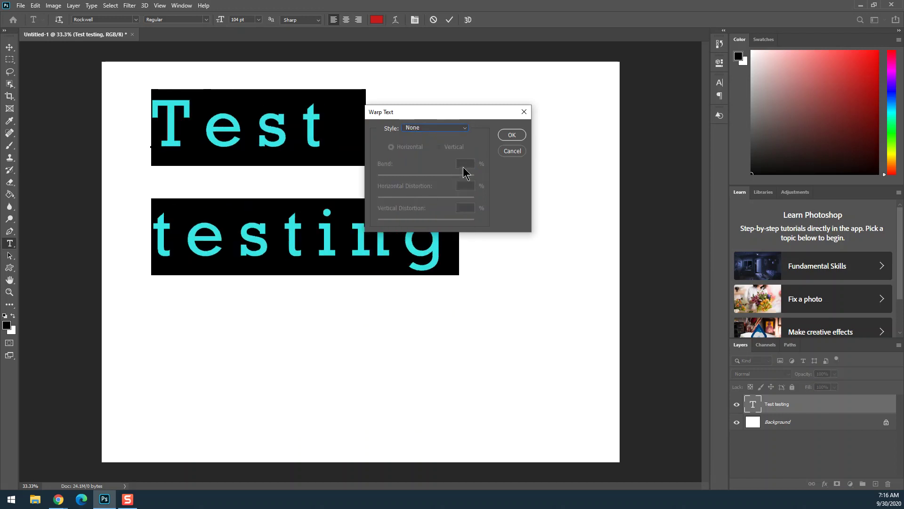
{"action": "left_click", "coordinate": [430, 128]}
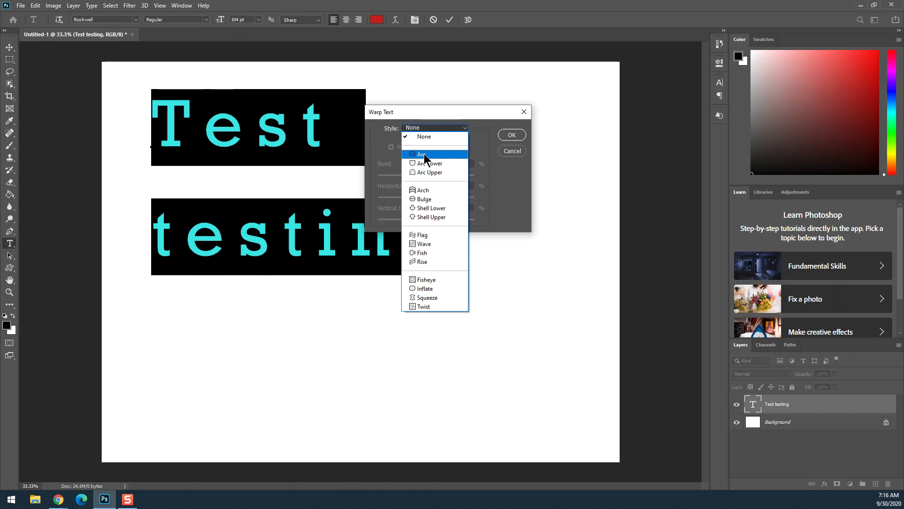
{"action": "left_click", "coordinate": [424, 154]}
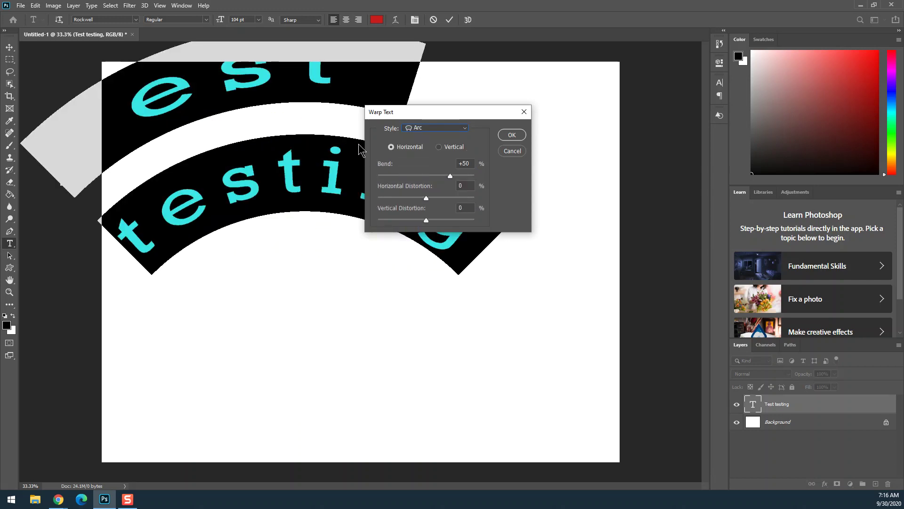
{"action": "left_click_drag", "start_coordinate": [450, 177], "coordinate": [436, 176]}
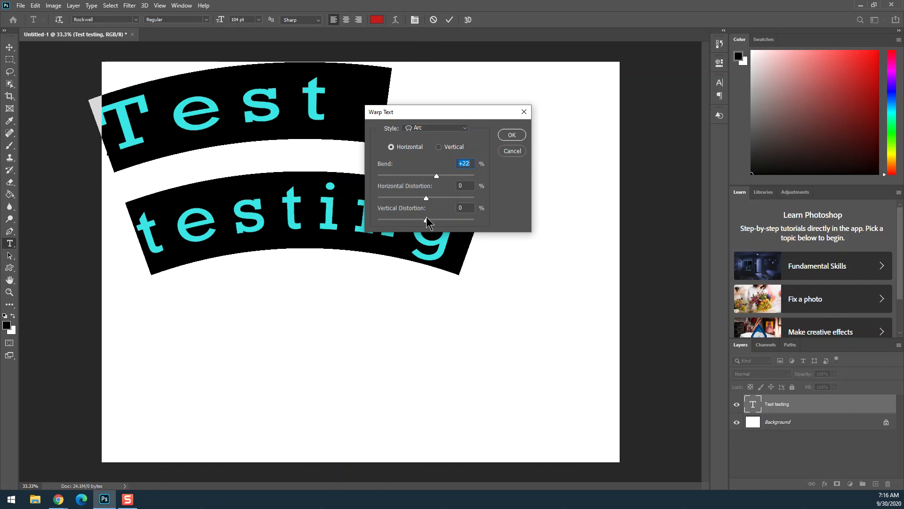
{"action": "left_click", "coordinate": [453, 128]}
{"action": "left_click", "coordinate": [438, 137]}
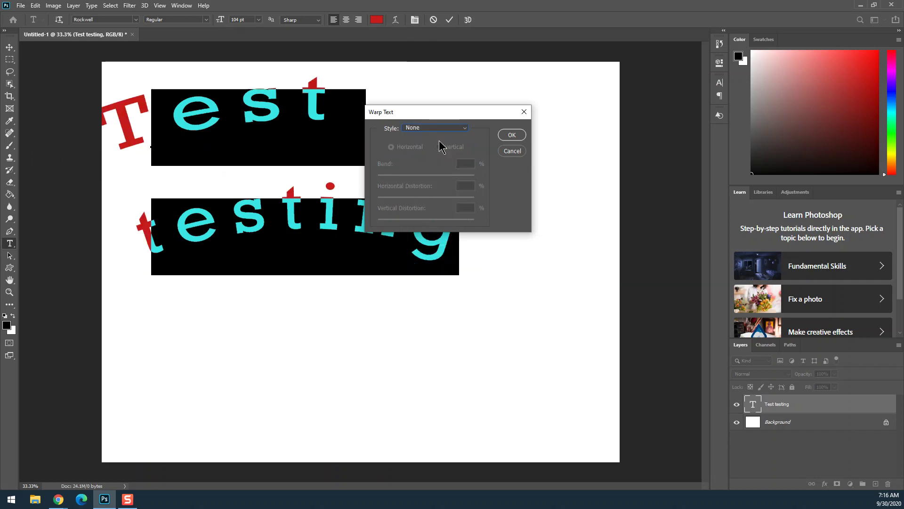
{"action": "left_click", "coordinate": [513, 136]}
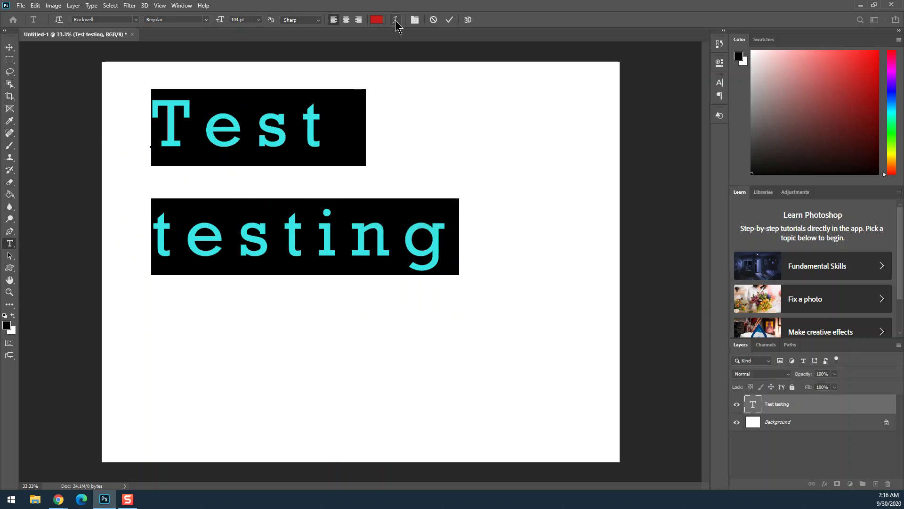
- Reselect all of the 'Test testing' text and open the Character/Paragraph panel
{"action": "left_click", "coordinate": [257, 159]}
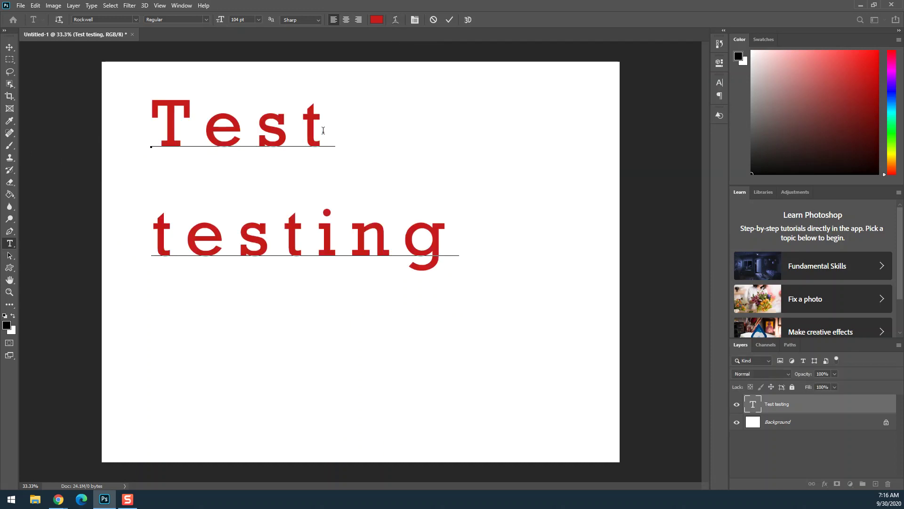
{"action": "left_click_drag", "start_coordinate": [153, 141], "coordinate": [442, 255]}
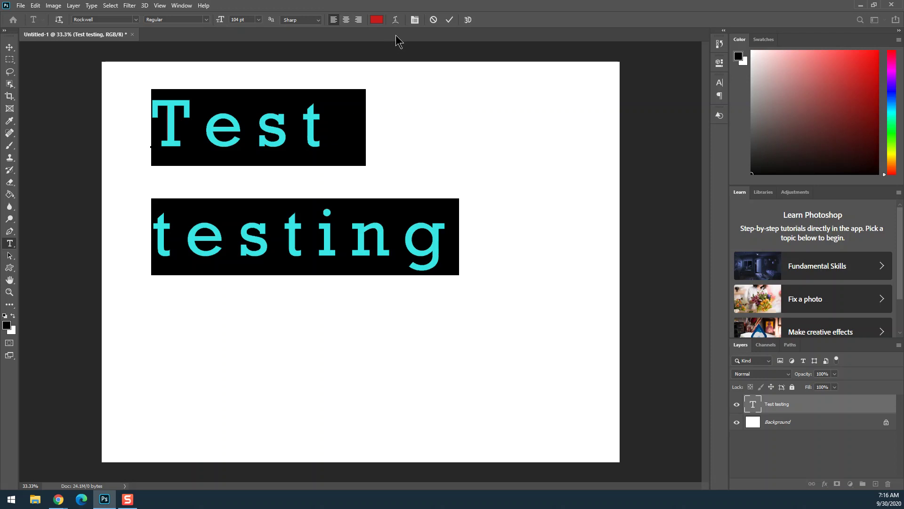
{"action": "left_click", "coordinate": [415, 19]}
{"action": "left_click", "coordinate": [415, 20]}
{"action": "left_click", "coordinate": [417, 21]}
{"action": "left_click", "coordinate": [413, 21]}
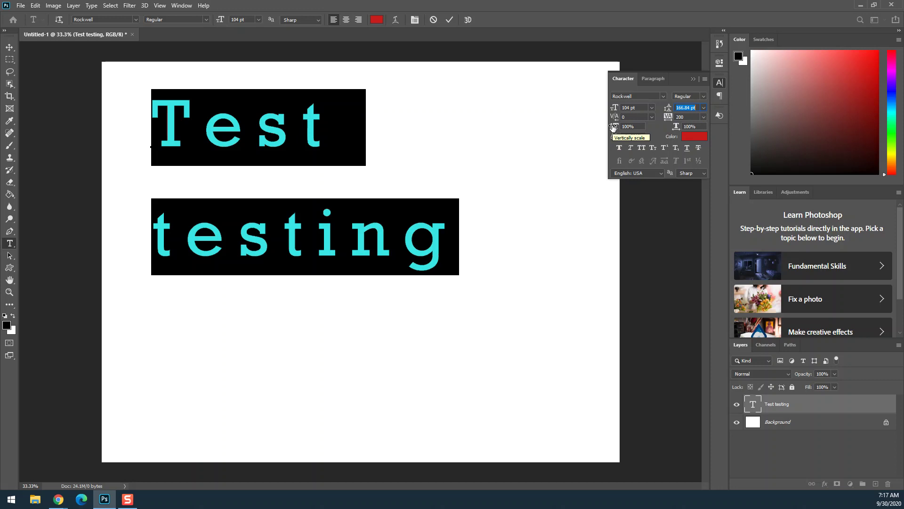
- Try wider tracking on the 'Test testing' text, then settle tracking back at 0
{"action": "left_click", "coordinate": [668, 117]}
{"action": "mouse_move", "coordinate": [668, 118]}
{"action": "left_mouse_down"}
{"action": "mouse_move", "coordinate": [688, 124]}
{"action": "mouse_move", "coordinate": [663, 122]}
{"action": "left_mouse_up"}
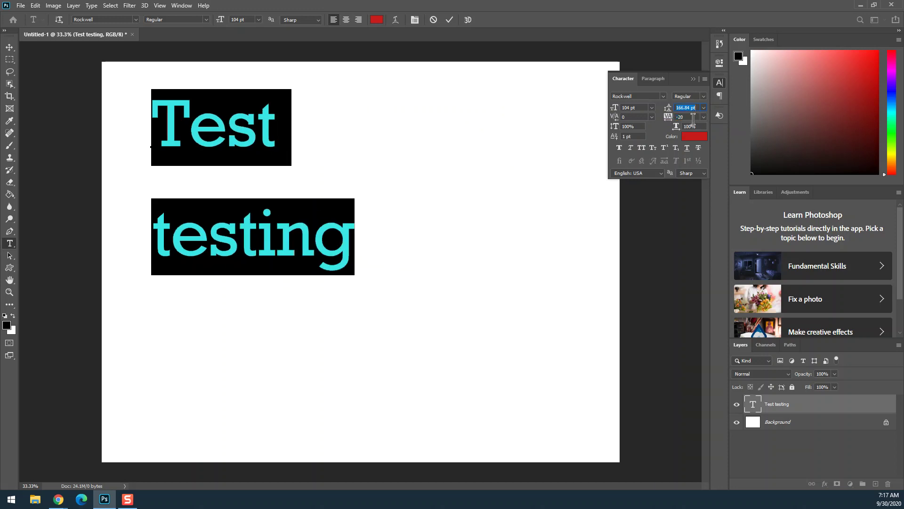
{"action": "type", "text": "0"}
{"action": "key", "text": "Return"}
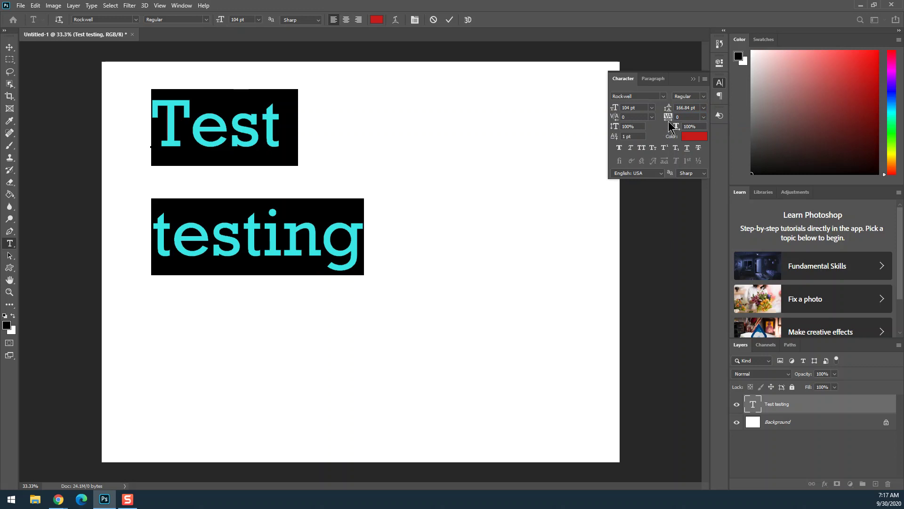
{"action": "mouse_move", "coordinate": [669, 117]}
{"action": "left_mouse_down"}
{"action": "mouse_move", "coordinate": [677, 119]}
{"action": "mouse_move", "coordinate": [660, 119]}
{"action": "mouse_move", "coordinate": [694, 124]}
{"action": "mouse_move", "coordinate": [669, 118]}
{"action": "left_mouse_up"}
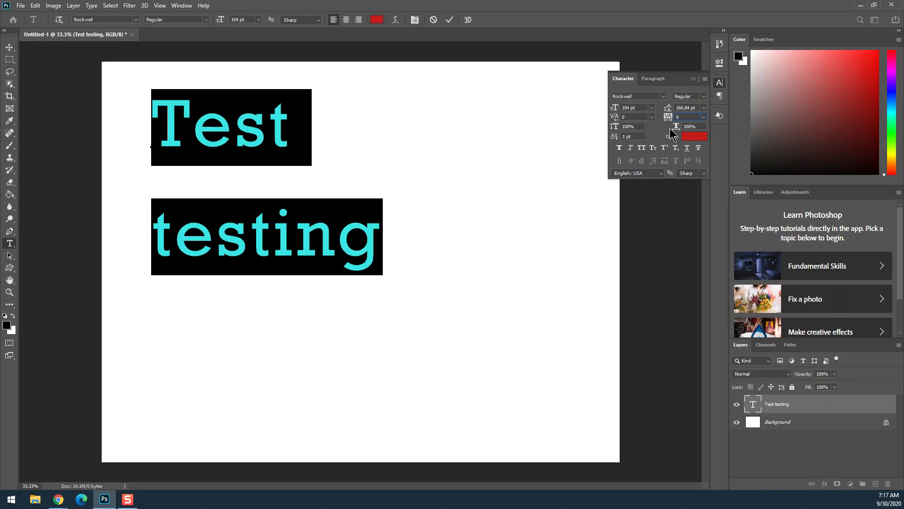
{"action": "key", "text": "Return"}
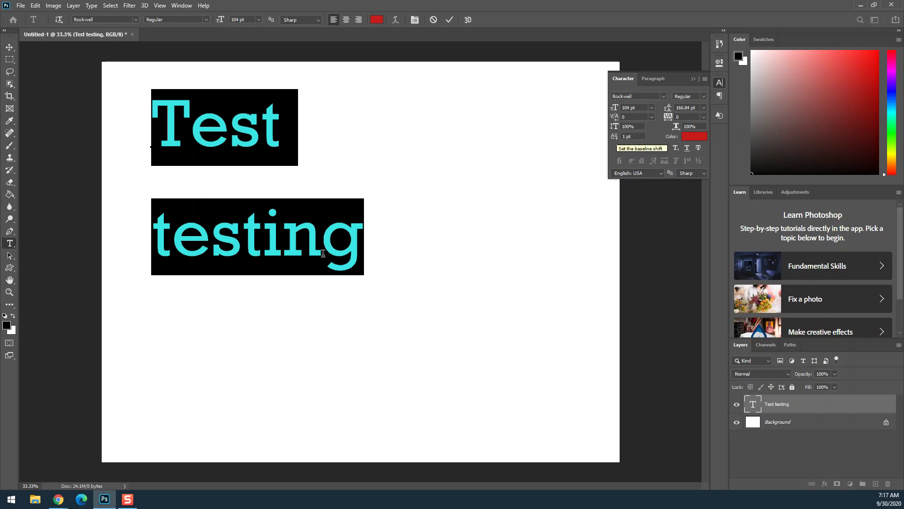
- Select the 'i' in 'testing' and test its baseline shift, leaving it at 0 pt
{"action": "left_click", "coordinate": [282, 225]}
{"action": "left_click_drag", "start_coordinate": [273, 235], "coordinate": [266, 239]}
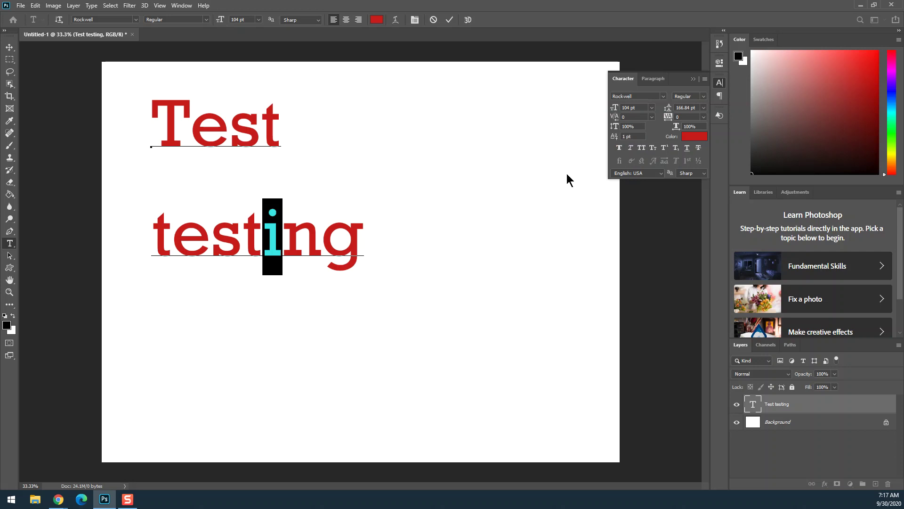
{"action": "mouse_move", "coordinate": [614, 137]}
{"action": "left_mouse_down"}
{"action": "mouse_move", "coordinate": [629, 139]}
{"action": "mouse_move", "coordinate": [576, 141]}
{"action": "mouse_move", "coordinate": [612, 141]}
{"action": "left_mouse_up"}
- Scale the 'Test testing' text layer down to 94.01% with the Move tool
{"action": "left_click", "coordinate": [9, 47]}
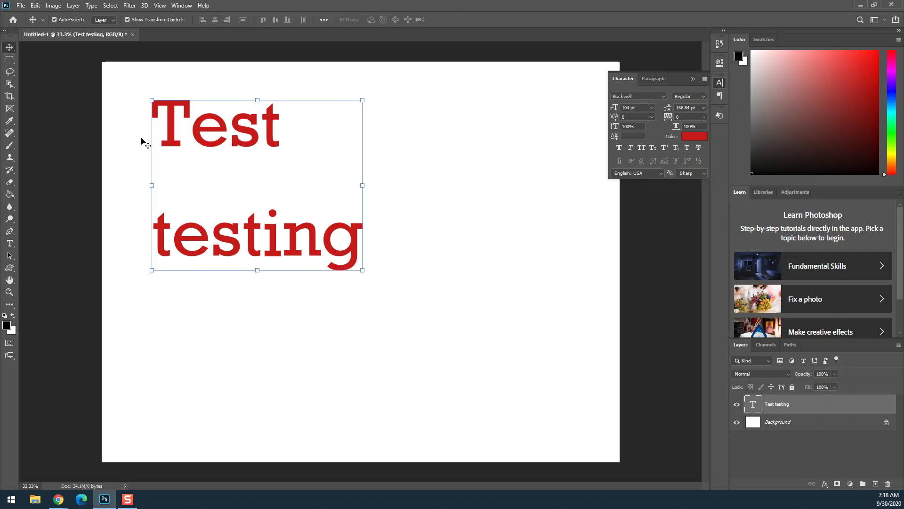
{"action": "mouse_move", "coordinate": [362, 271]}
{"action": "left_mouse_down"}
{"action": "mouse_move", "coordinate": [410, 313]}
{"action": "mouse_move", "coordinate": [356, 252]}
{"action": "mouse_move", "coordinate": [375, 264]}
{"action": "left_mouse_up"}
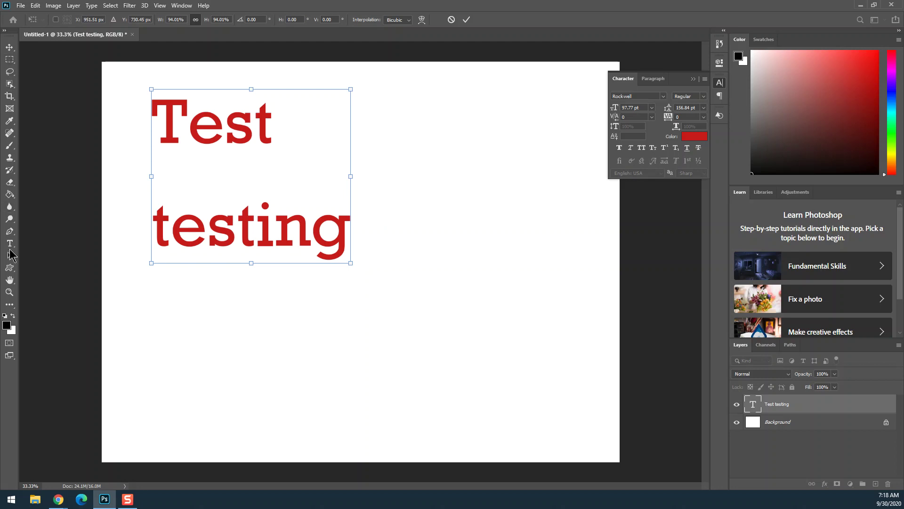
- Draw an 831 × 498 px red Rectangle 1 shape below the testing text
{"action": "left_click", "coordinate": [10, 273]}
{"action": "left_click", "coordinate": [31, 268]}
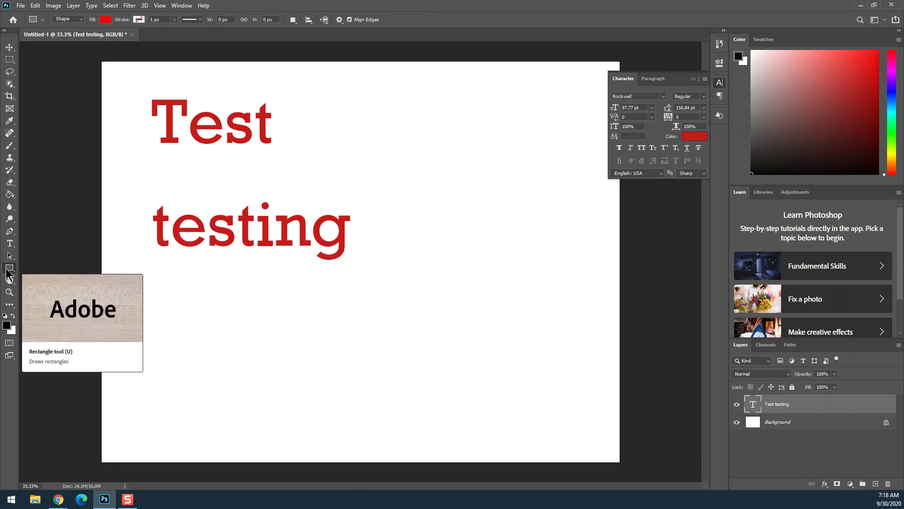
{"action": "left_click", "coordinate": [9, 272]}
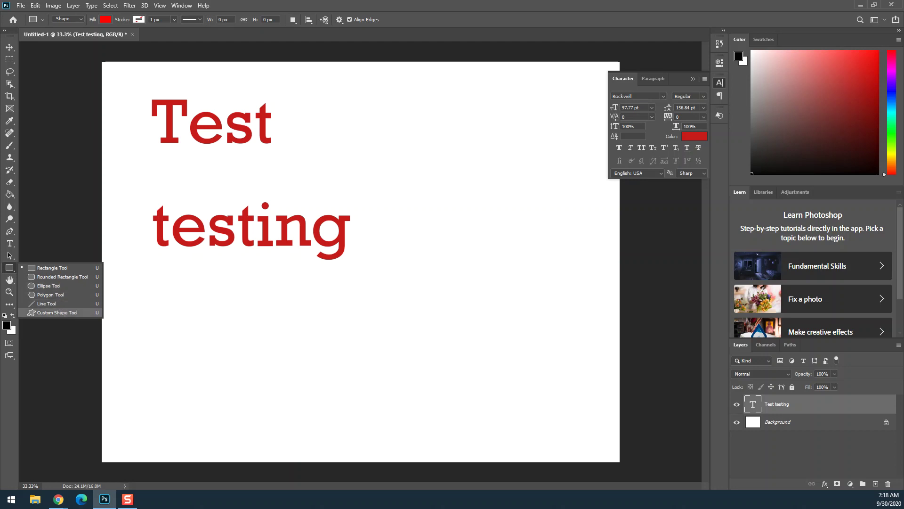
{"action": "left_click", "coordinate": [13, 271]}
{"action": "left_click_drag", "start_coordinate": [152, 317], "coordinate": [282, 393]}
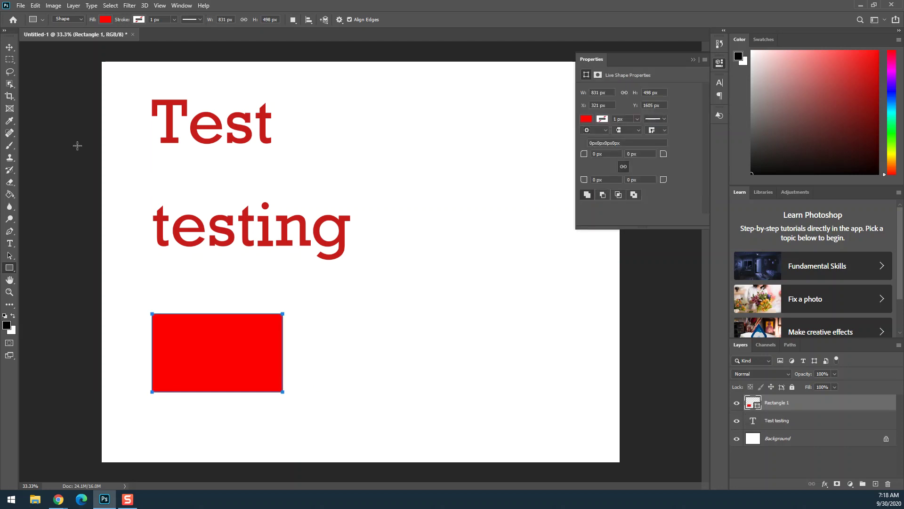
- Place the photo IMG_0332.JPG into the document as an embedded image
{"action": "left_click", "coordinate": [22, 5]}
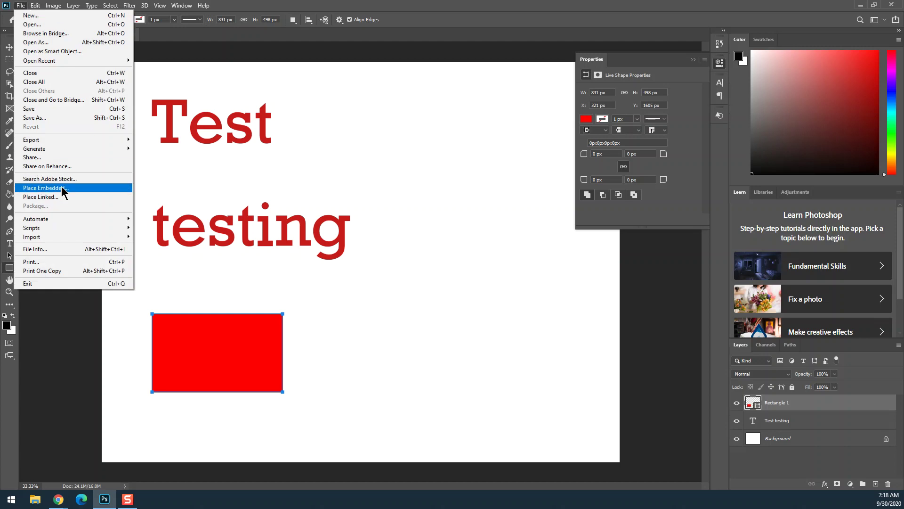
{"action": "left_click", "coordinate": [47, 187]}
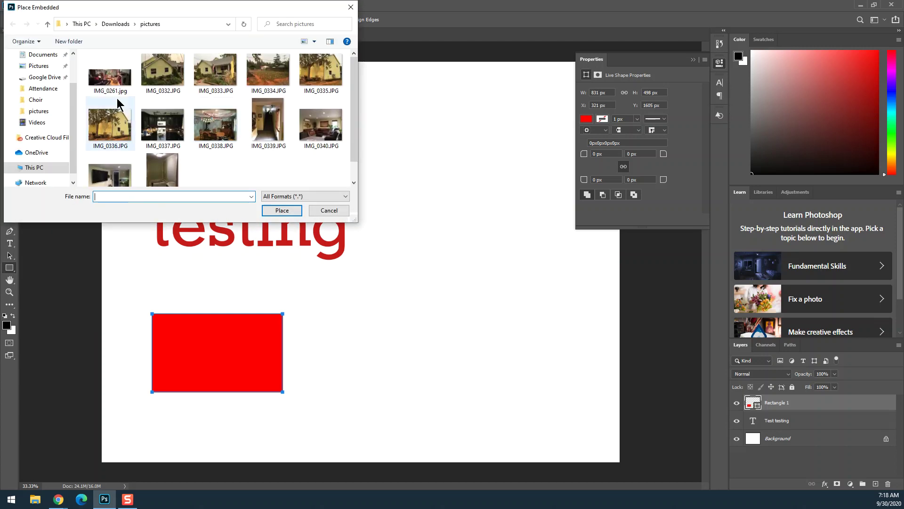
{"action": "left_click", "coordinate": [164, 92]}
{"action": "left_click", "coordinate": [280, 210]}
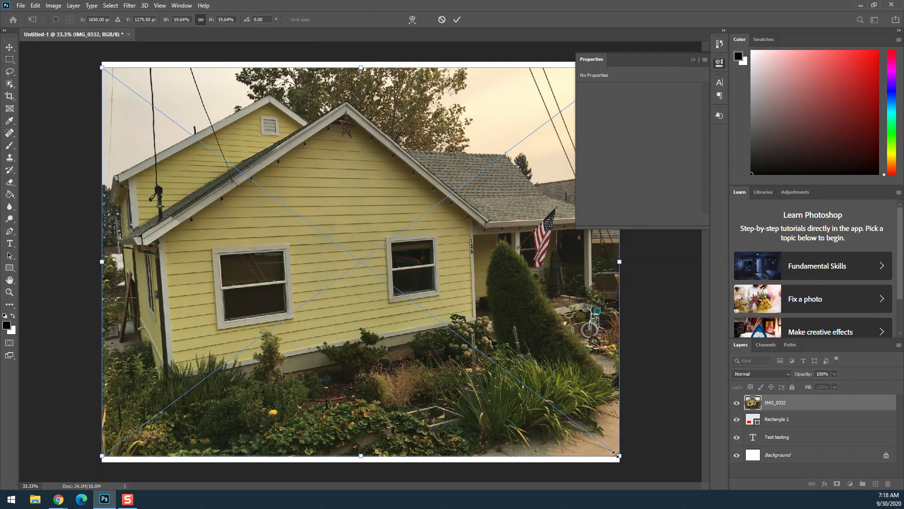
- Shrink the house photo, move it right of the red rectangle, and tilt it about -2.3°
{"action": "left_click_drag", "start_coordinate": [615, 454], "coordinate": [317, 226]}
{"action": "left_click_drag", "start_coordinate": [291, 165], "coordinate": [530, 339]}
{"action": "left_click", "coordinate": [10, 48]}
{"action": "left_click_drag", "start_coordinate": [571, 240], "coordinate": [561, 229]}
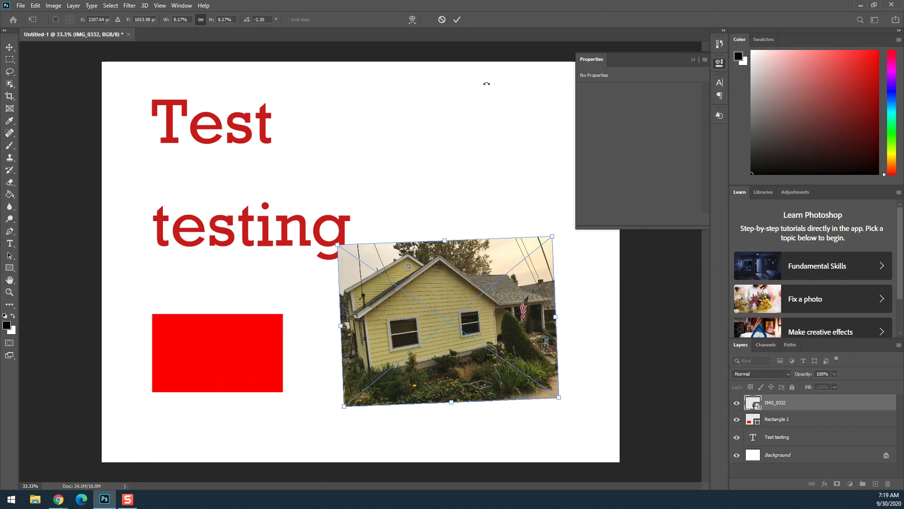
{"action": "left_click", "coordinate": [457, 19]}
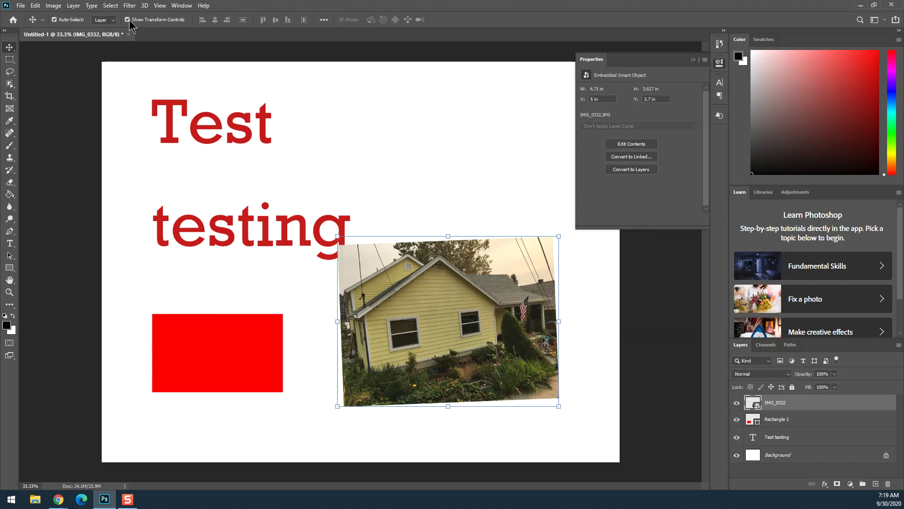
- Close the Properties panel and return to the Typography Assignment page in Chrome
{"action": "left_click", "coordinate": [694, 60]}
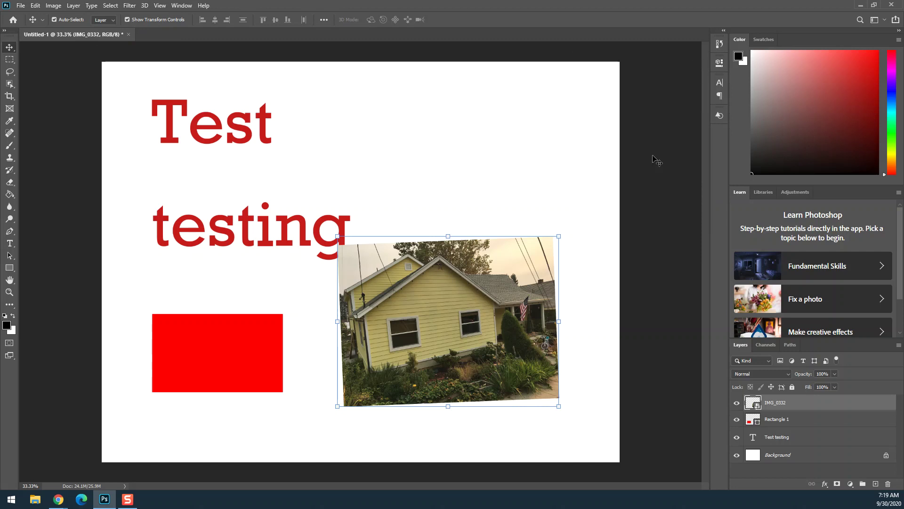
{"action": "mouse_move", "coordinate": [59, 499]}
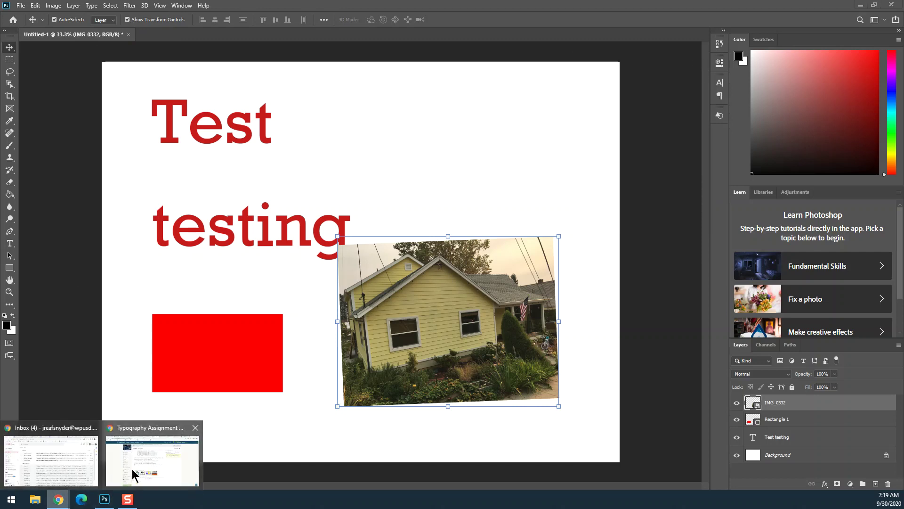
{"action": "left_click", "coordinate": [151, 467]}
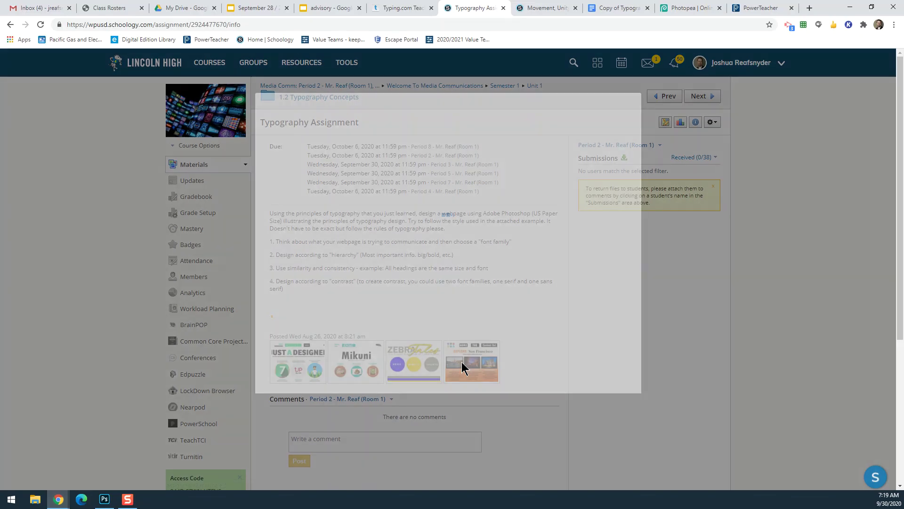